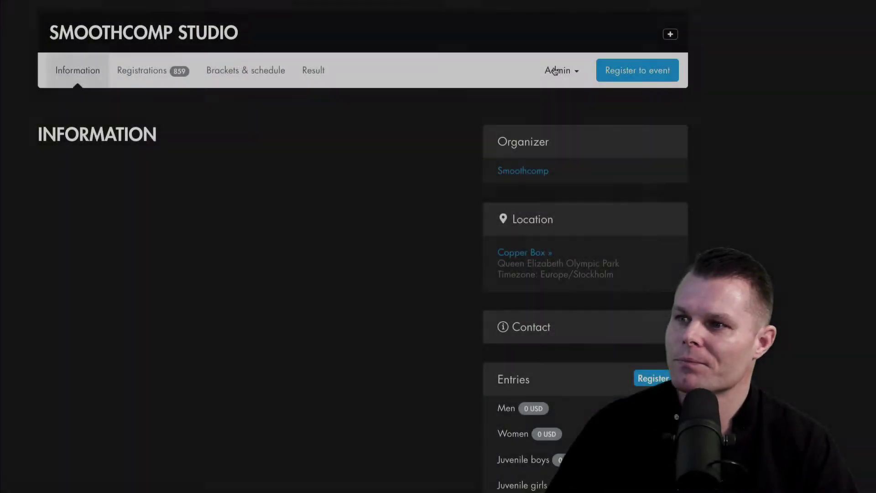
Go to the event's Bracket packages list from the admin bracket settings
left_click(555, 71)
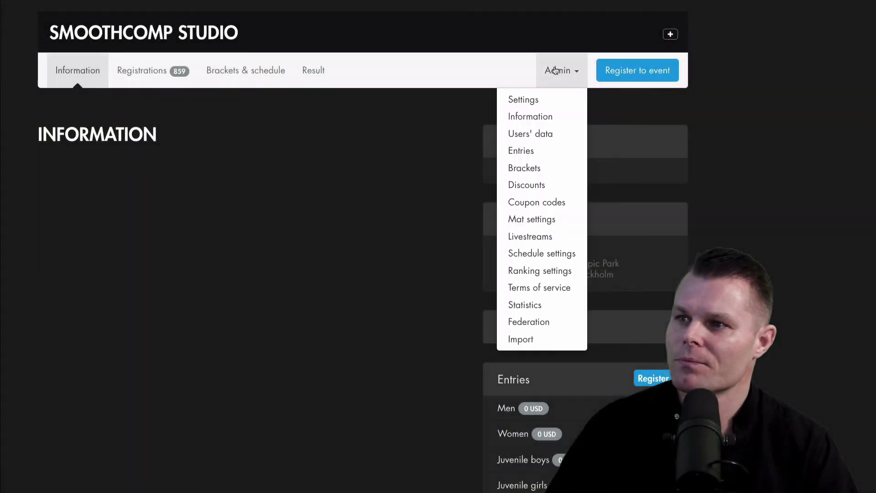
left_click(530, 169)
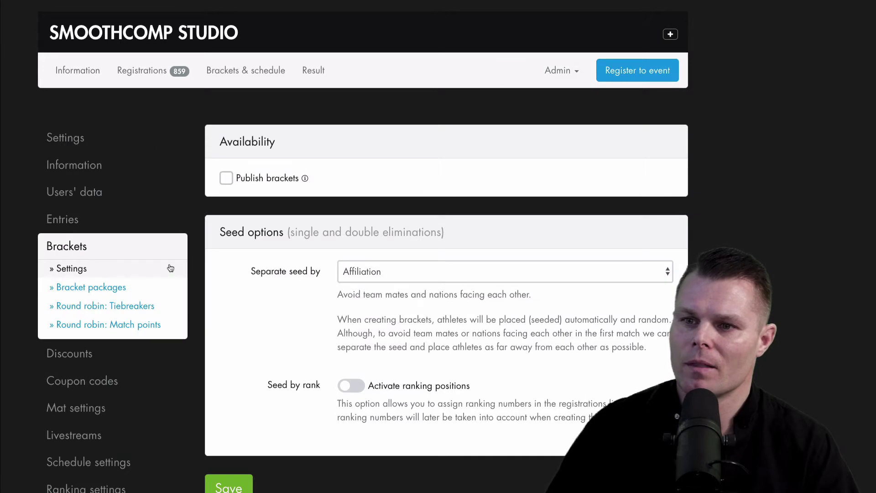
left_click(112, 289)
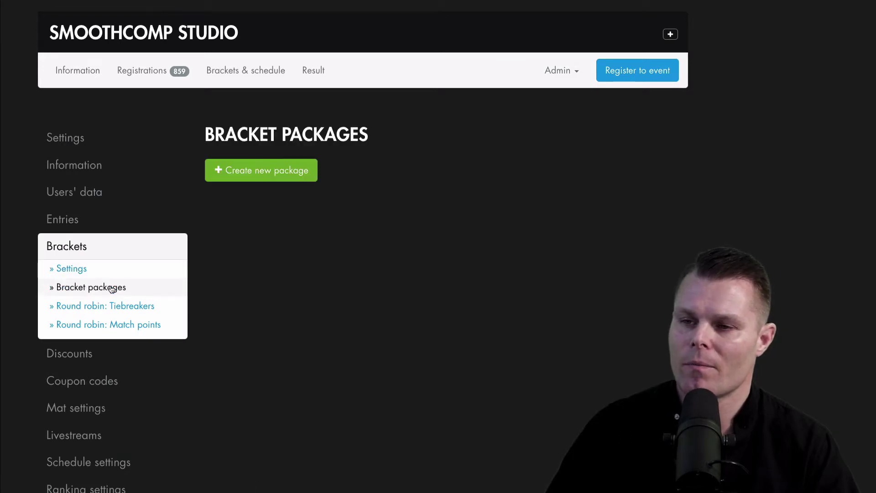
Start a new bracket package and name it Demo
left_click(283, 175)
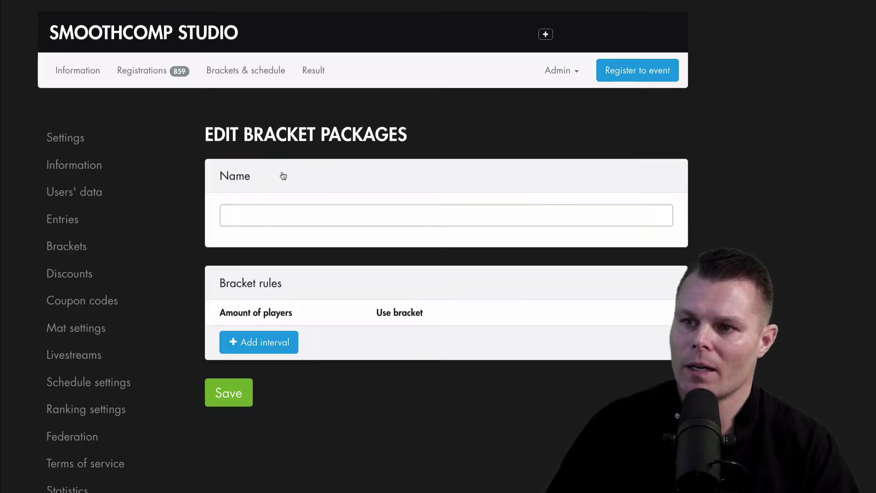
left_click(294, 218)
left_click(272, 256)
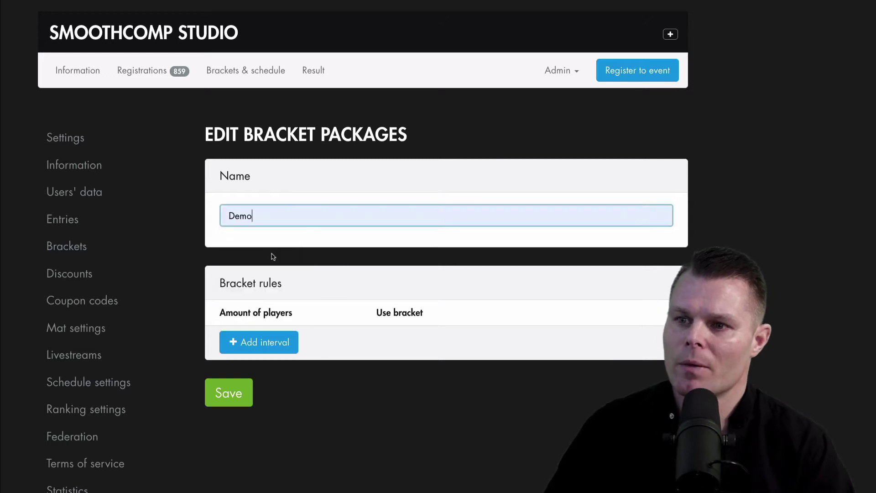
left_click(304, 263)
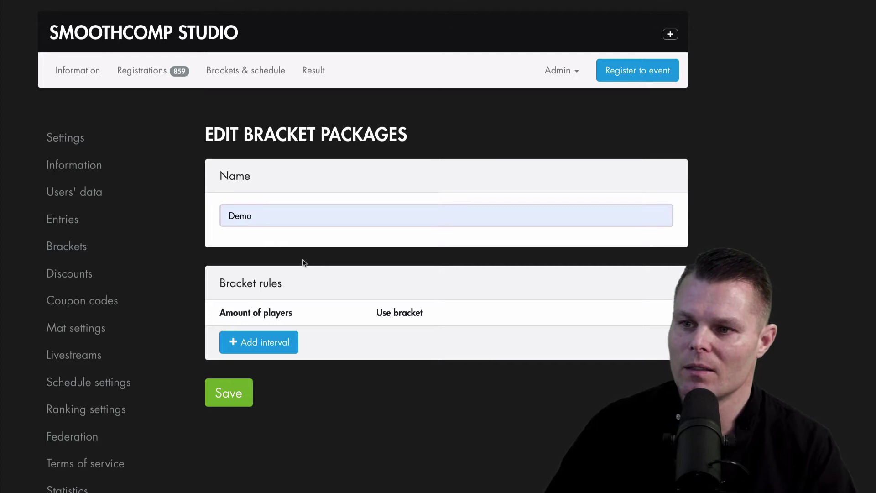
scroll(304, 263, "down", 1)
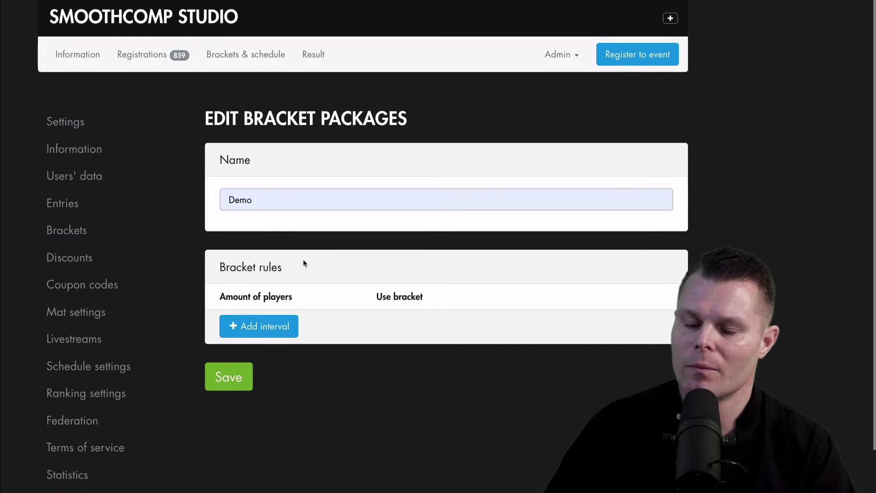
Add a 1-player interval using Single-elimination with Bronze match
left_click(266, 332)
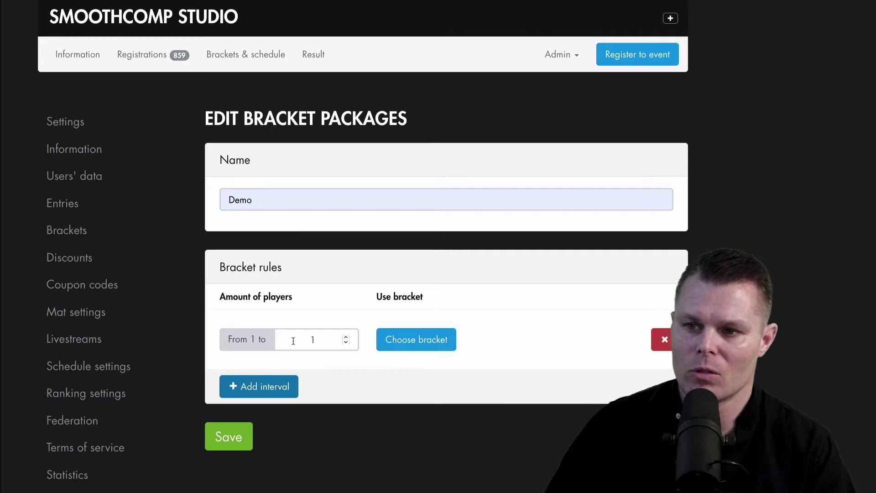
left_click(419, 339)
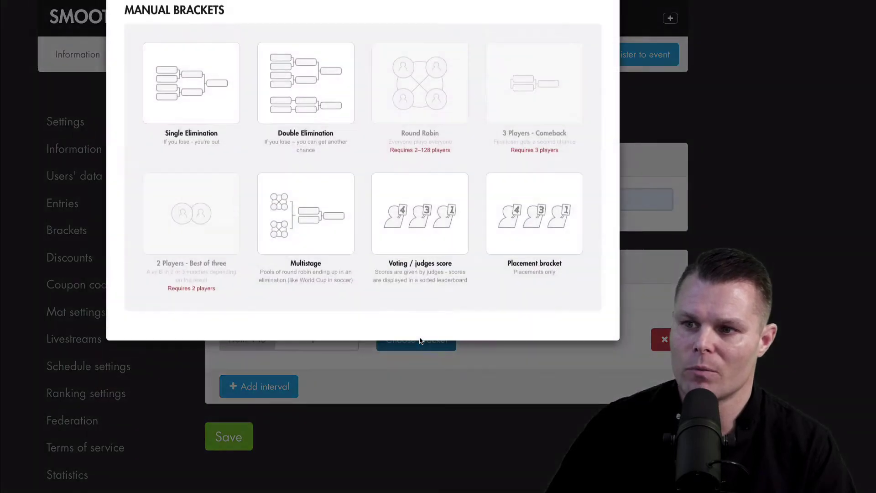
left_click(217, 83)
left_click(213, 77)
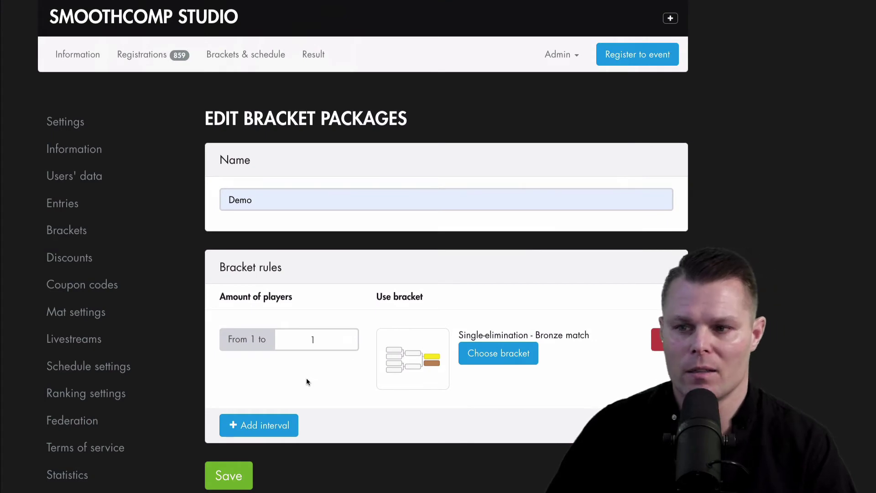
Add a 2-player interval using Best of Three
left_click(263, 429)
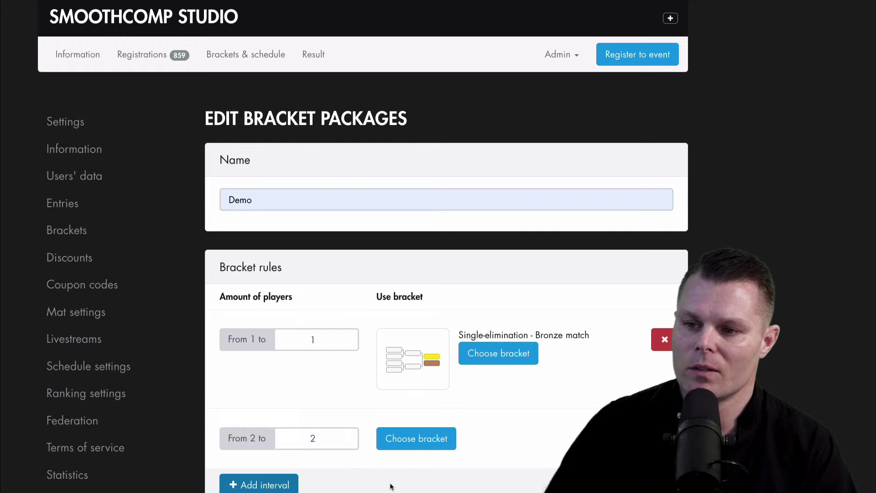
scroll(391, 479, "down", 1)
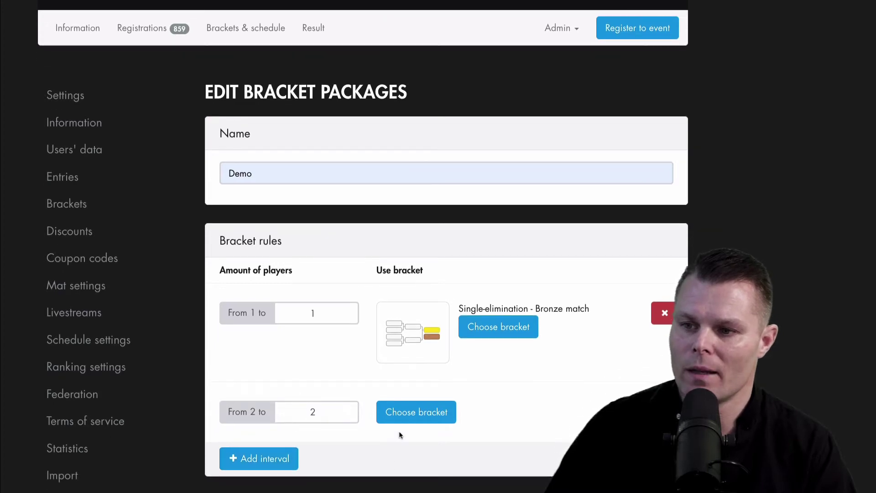
left_click(404, 416)
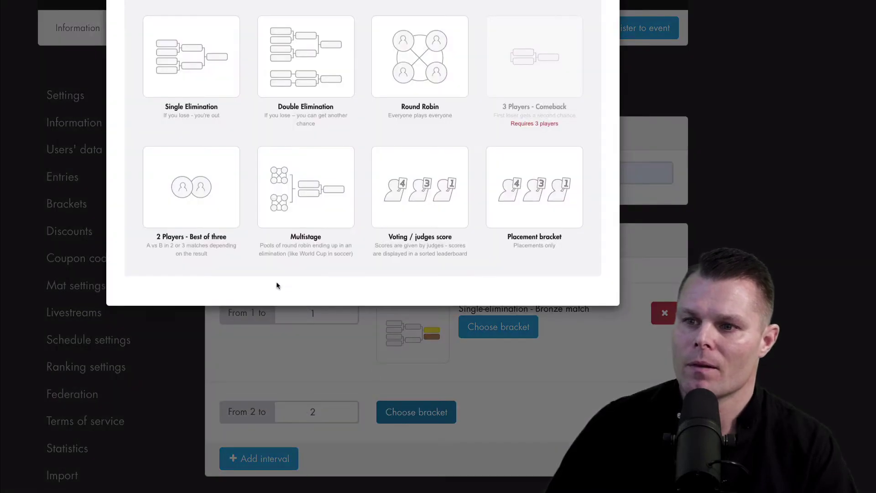
left_click(201, 200)
scroll(275, 337, "down", 5)
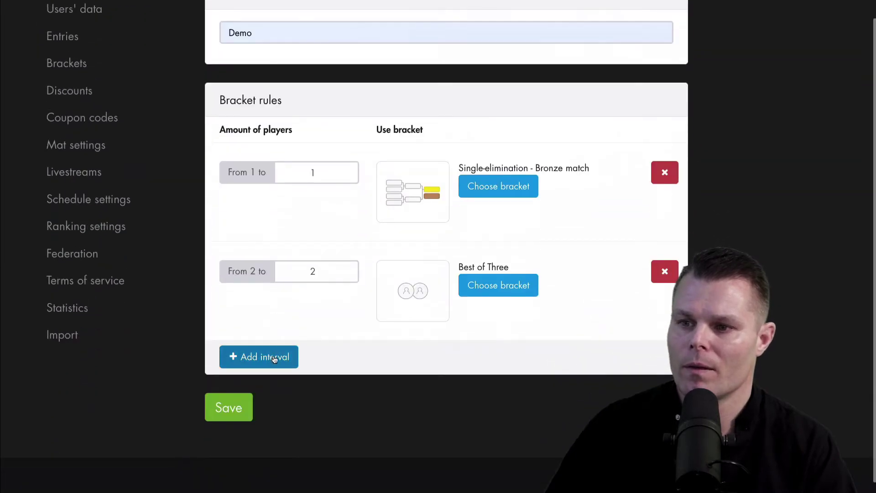
Add a 3-player interval using the plain 3 Players - Comeback bracket
left_click(273, 359)
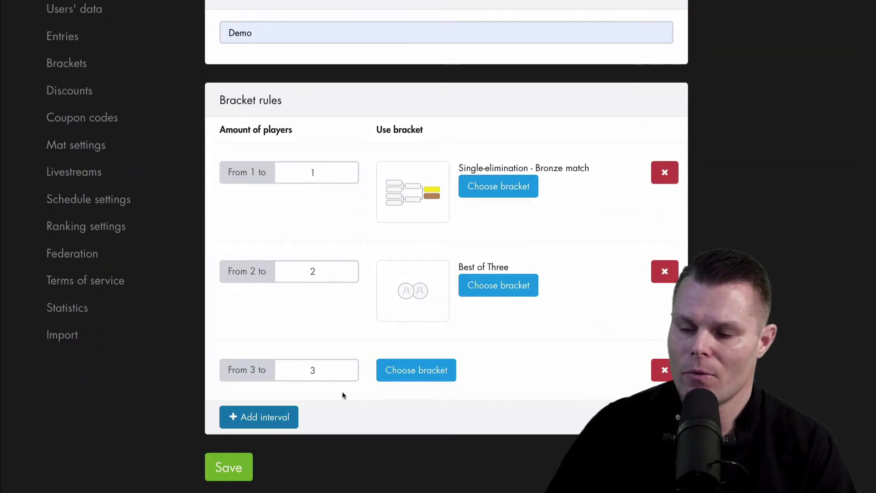
scroll(343, 395, "up", 1)
left_click(401, 417)
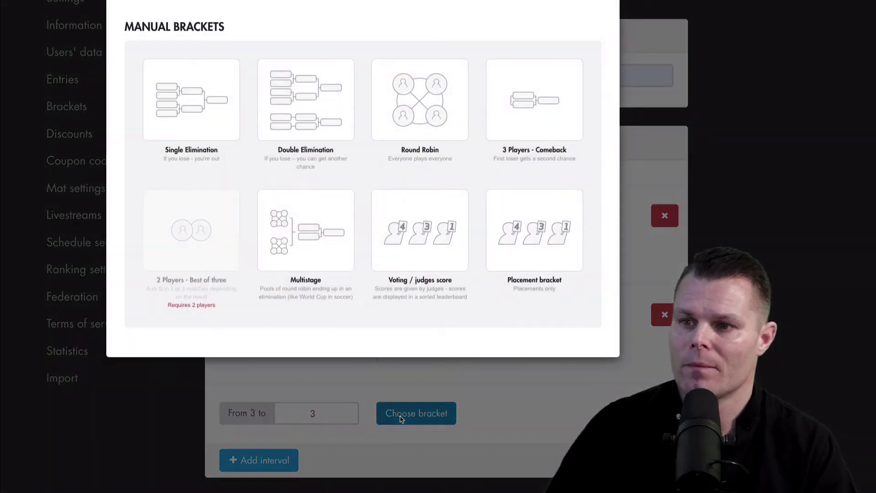
left_click(541, 112)
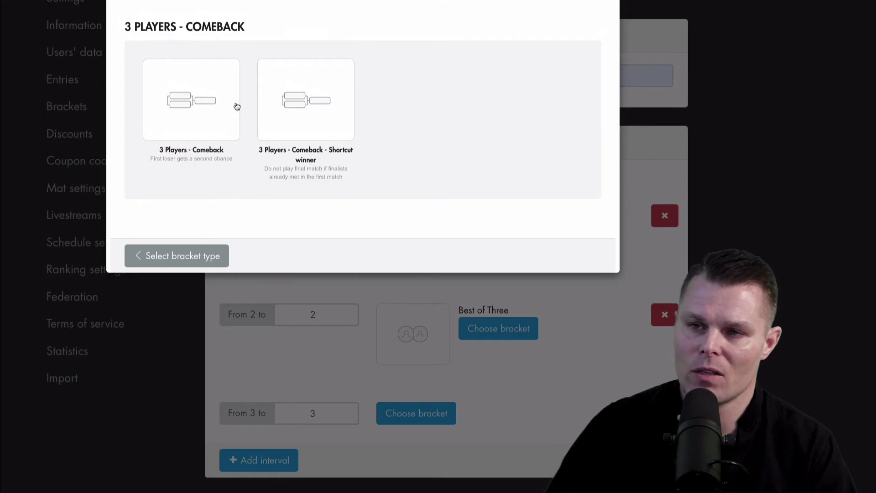
left_click(196, 112)
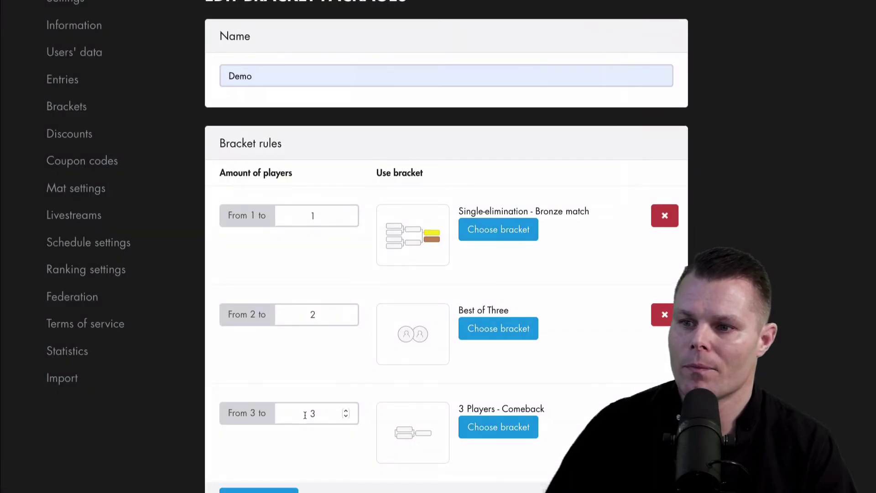
scroll(305, 414, "down", 1)
Add a 4–6 player interval using true round robin with placements by Wins
left_click(291, 464)
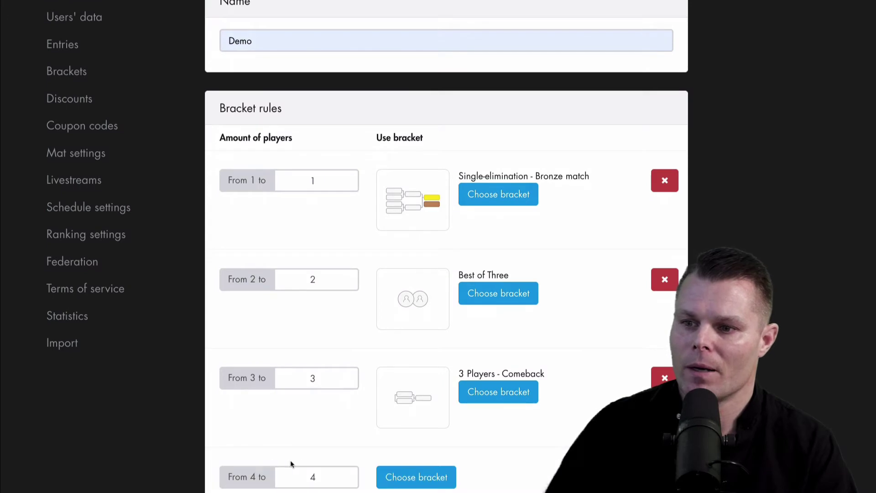
double_click(309, 476)
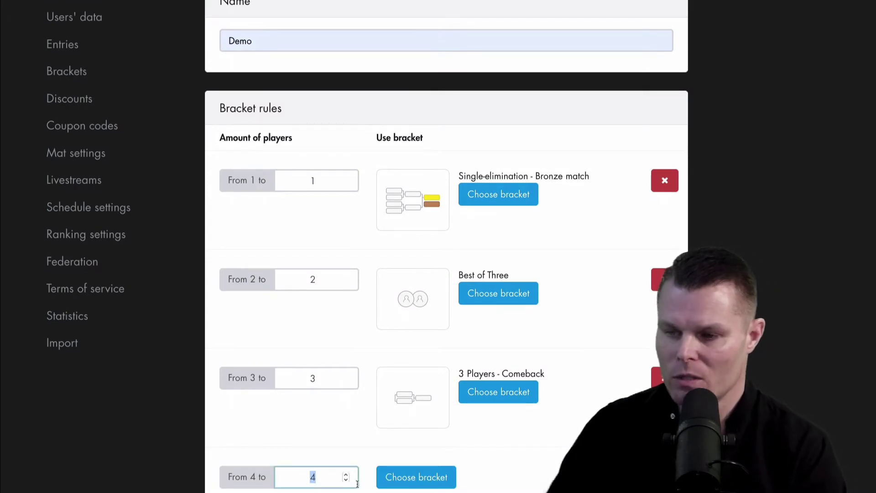
left_click(406, 487)
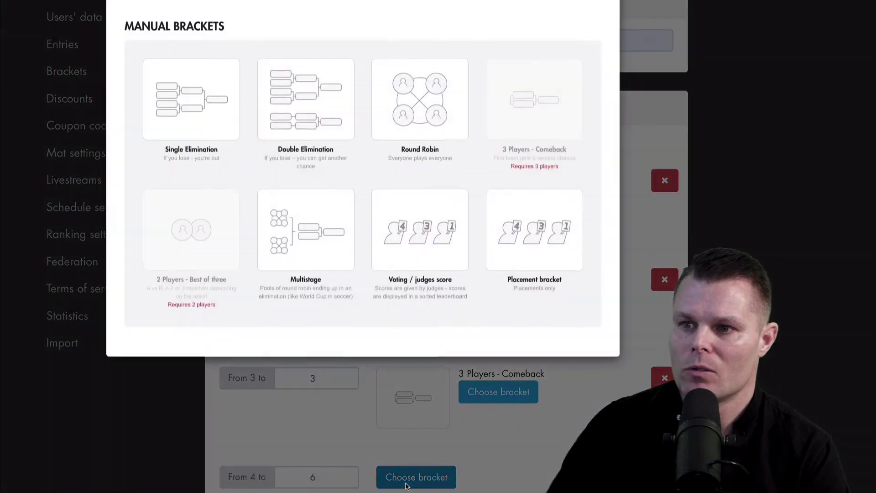
left_click(421, 97)
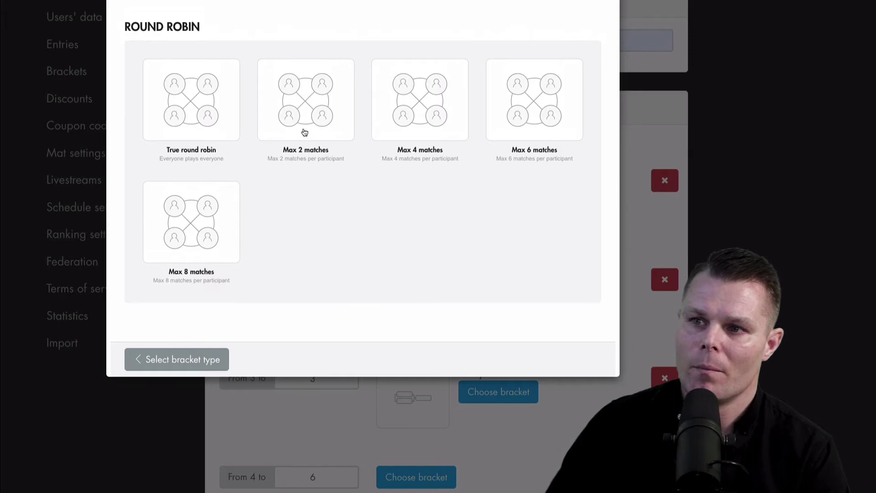
left_click(216, 129)
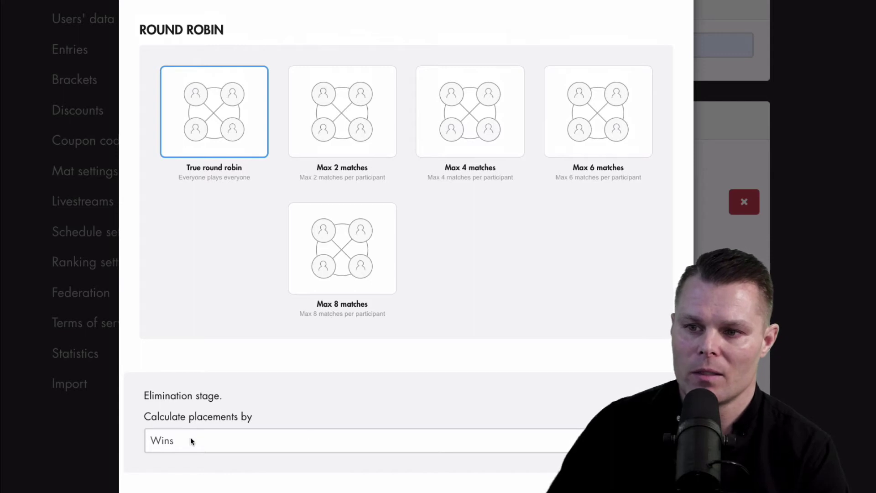
left_click(213, 439)
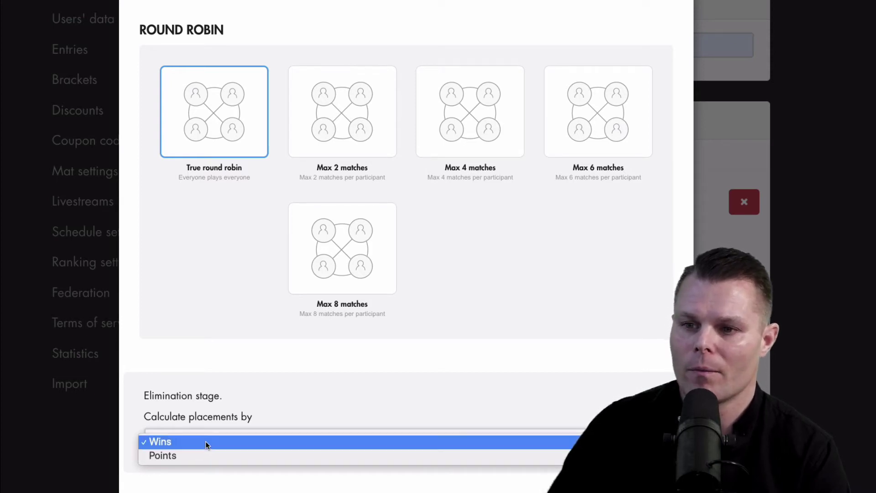
left_click(205, 441)
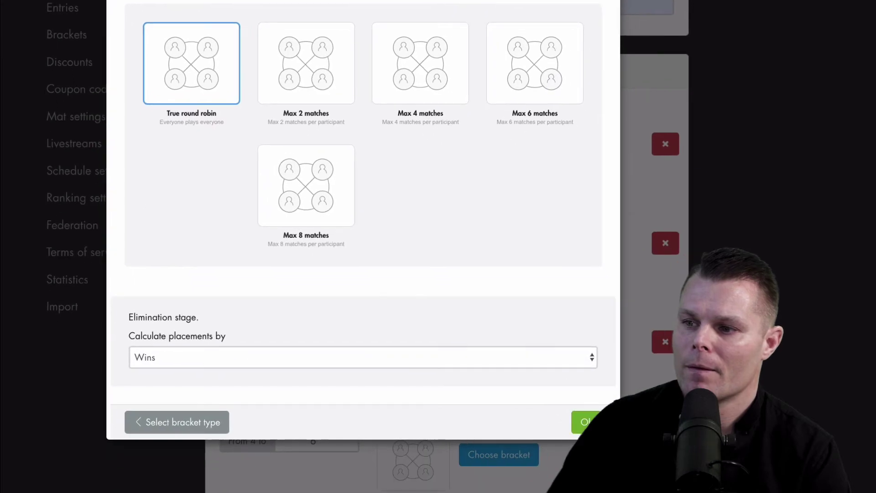
left_click(582, 421)
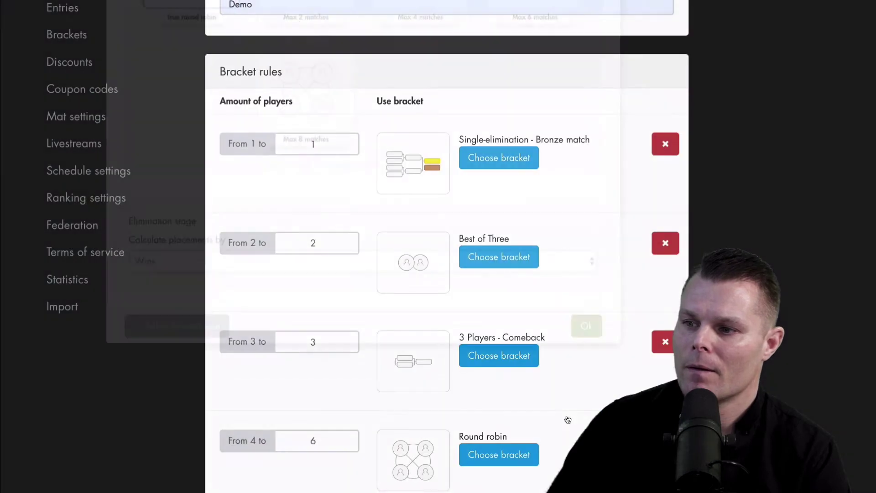
Add a new interval covering 7 to 9 competitors
scroll(377, 406, "down", 3)
left_click(262, 401)
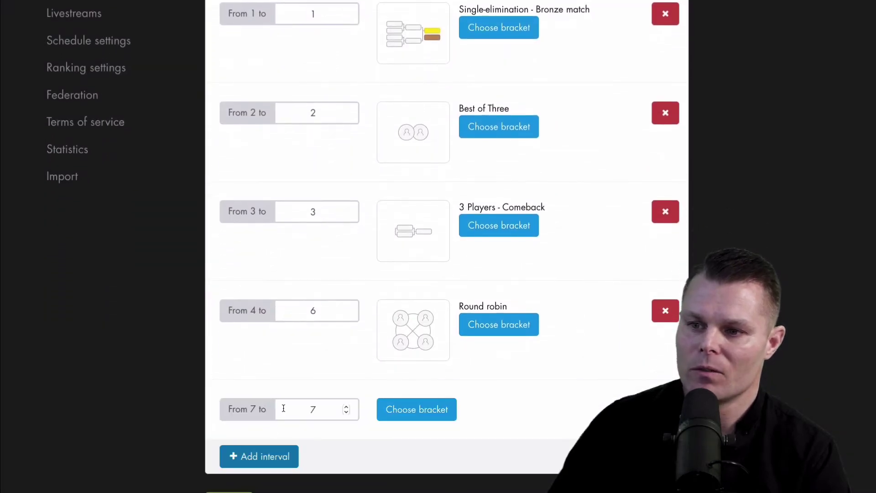
left_click(303, 413)
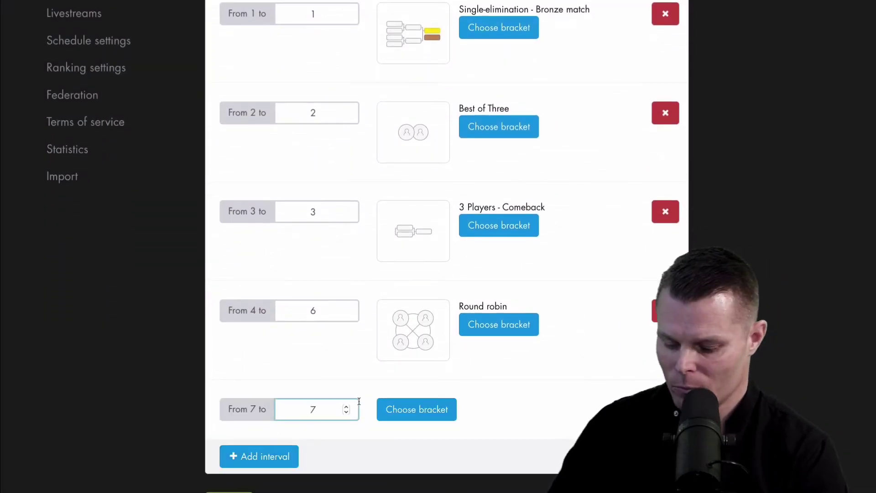
key("BackSpace")
type("9")
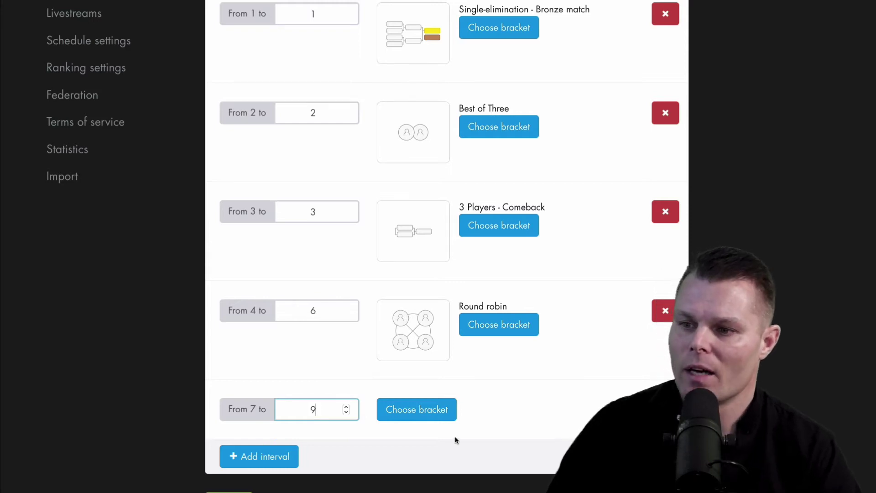
Set it to Double-elimination Bronze match with everyone in repechage, and save the package
left_click(430, 414)
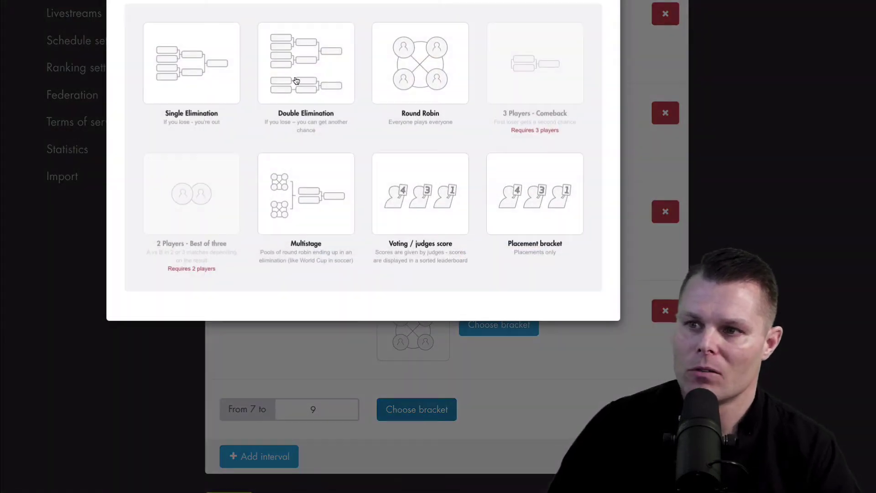
left_click(297, 81)
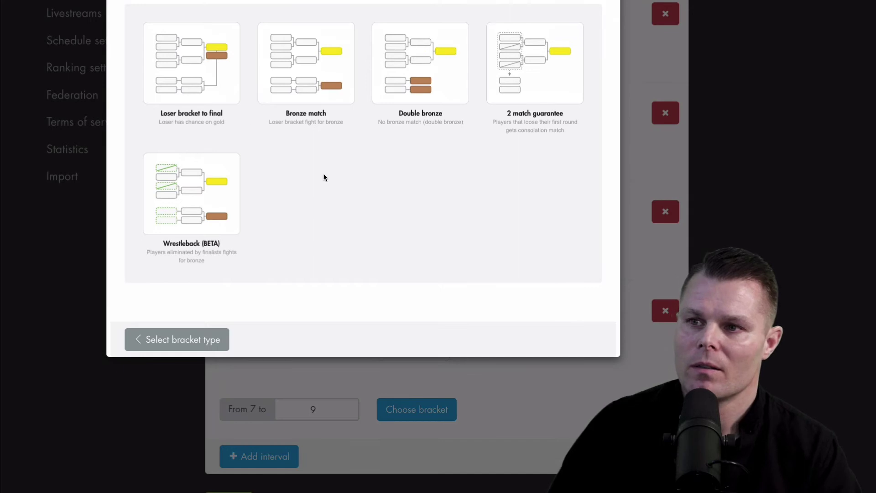
left_click(305, 69)
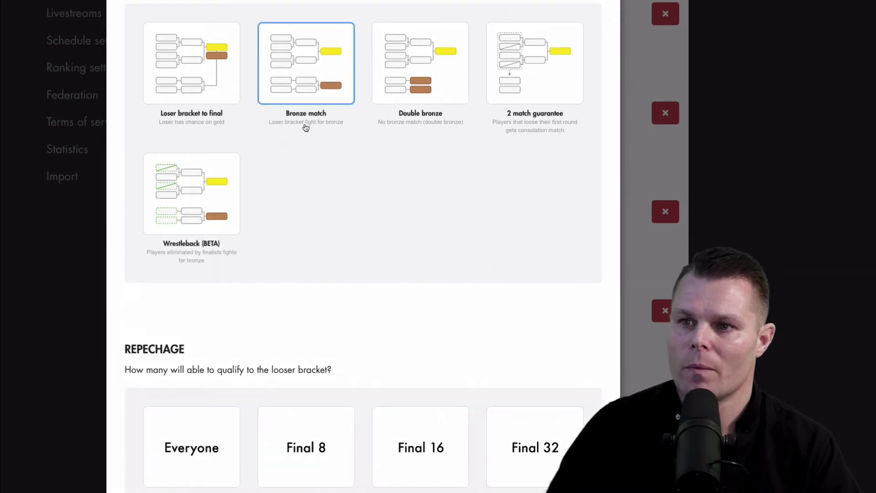
scroll(305, 285, "down", 1)
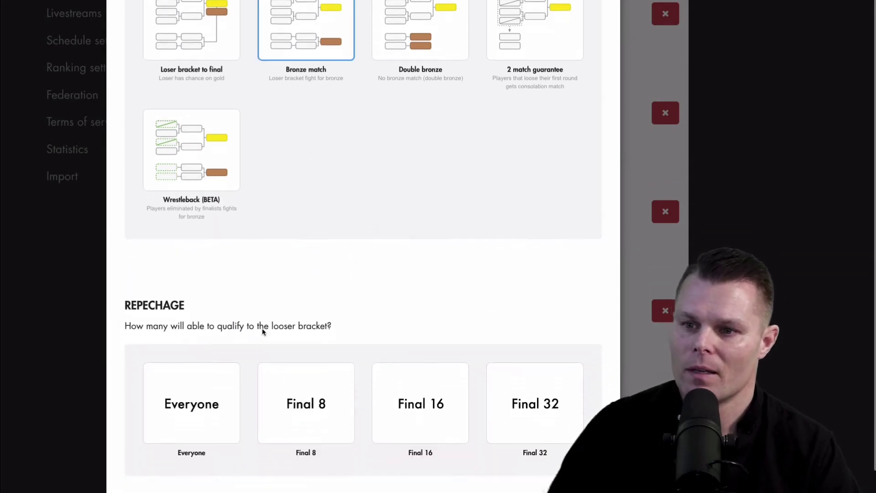
left_click(204, 405)
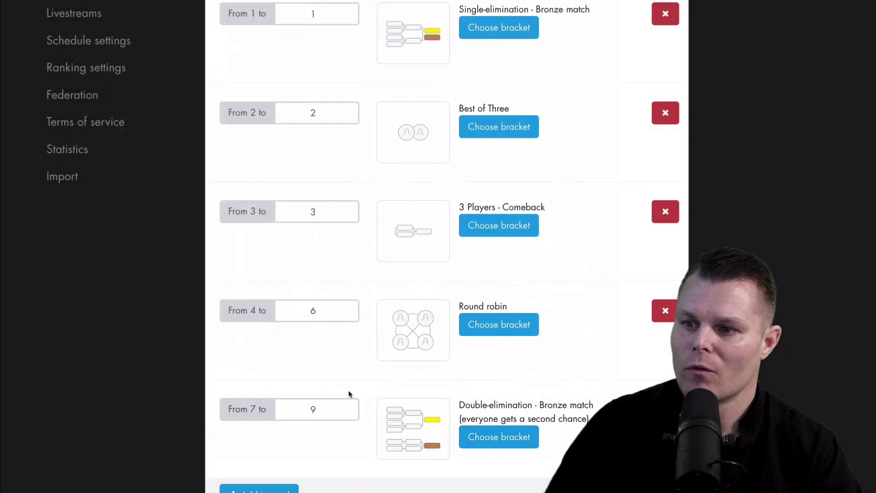
scroll(349, 394, "down", 3)
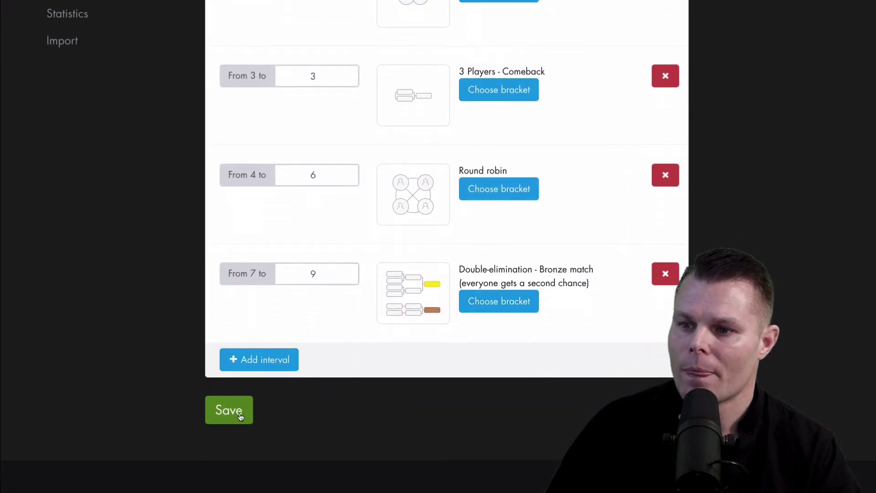
left_click(240, 417)
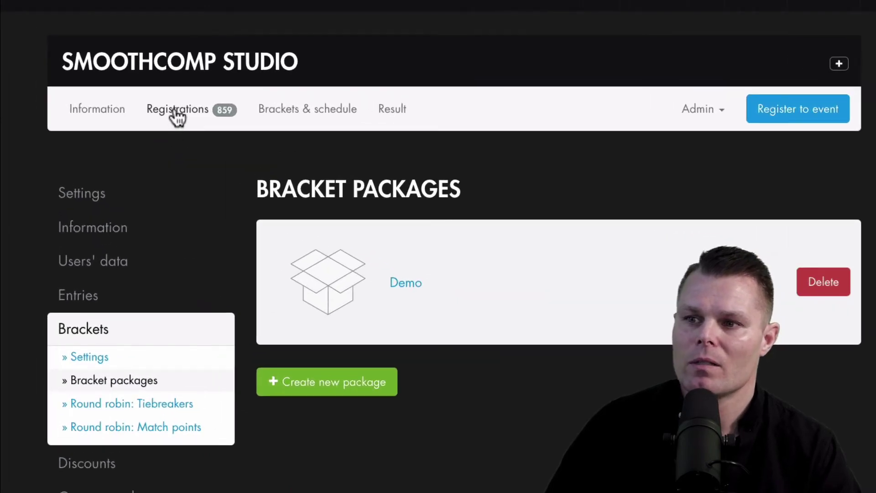
In Registrations, filter the Women/White fighters to those with No brackets
left_click(178, 114)
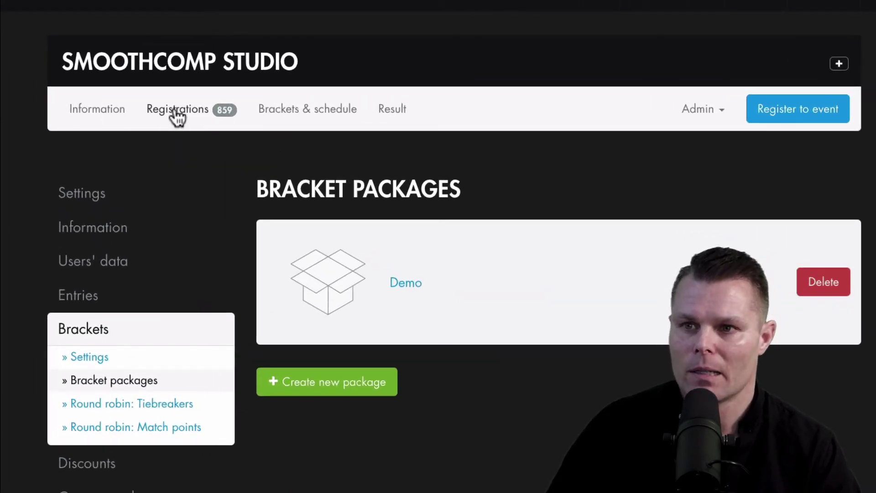
scroll(260, 271, "down", 10)
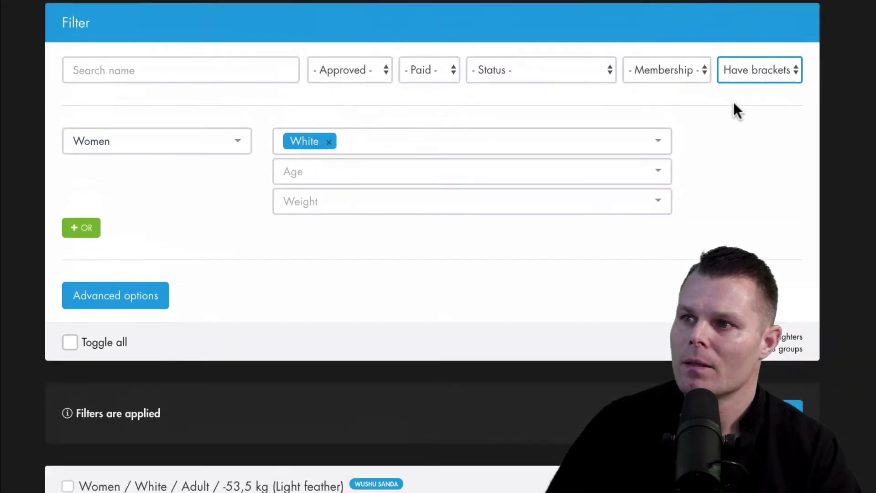
left_click(798, 10)
left_click(617, 73)
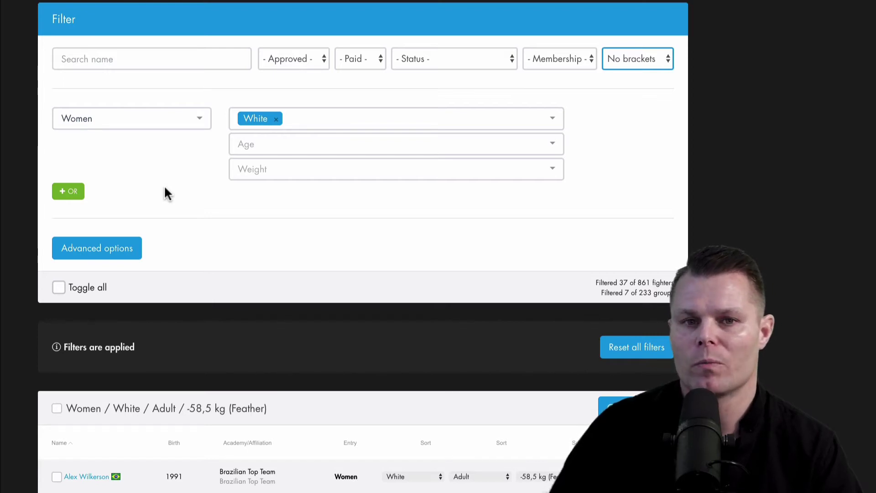
Scroll through the 37 filtered fighters in 7 groups
scroll(166, 188, "down", 3)
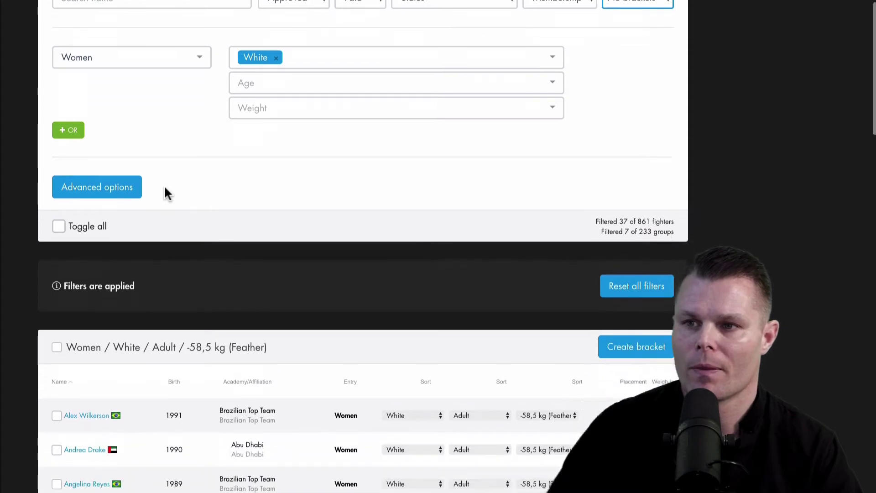
scroll(219, 205, "down", 1)
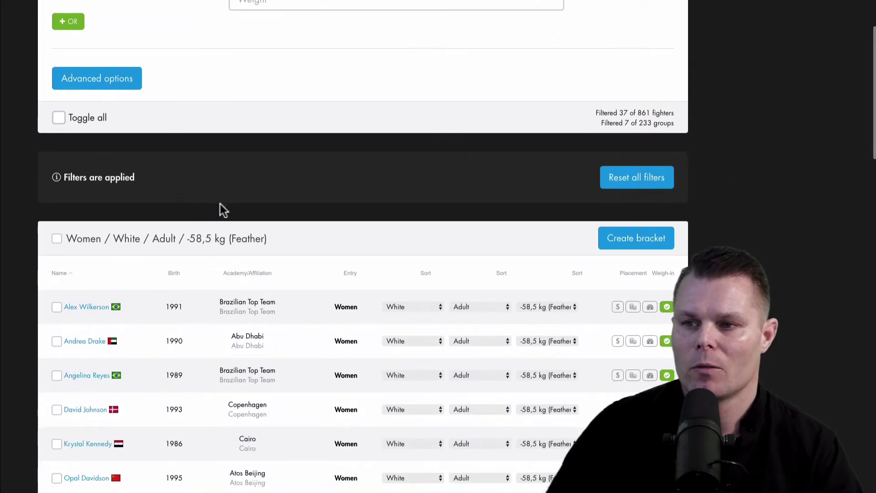
scroll(220, 204, "down", 1)
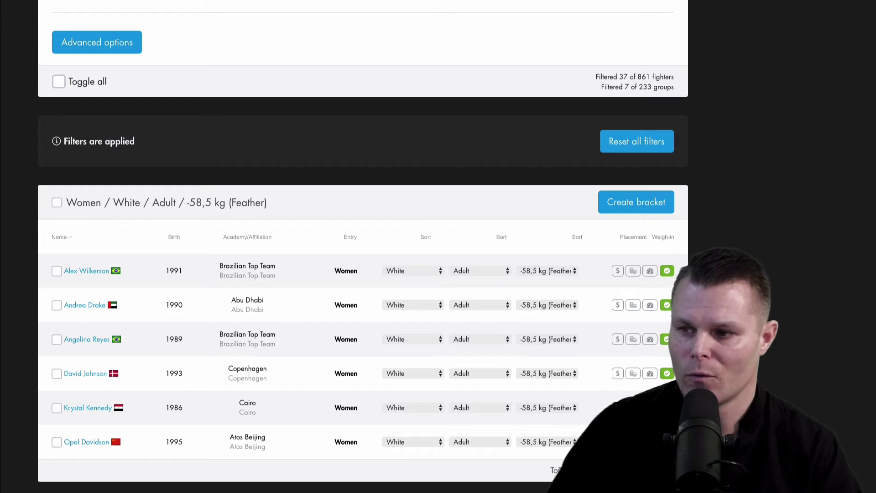
scroll(114, 433, "down", 10)
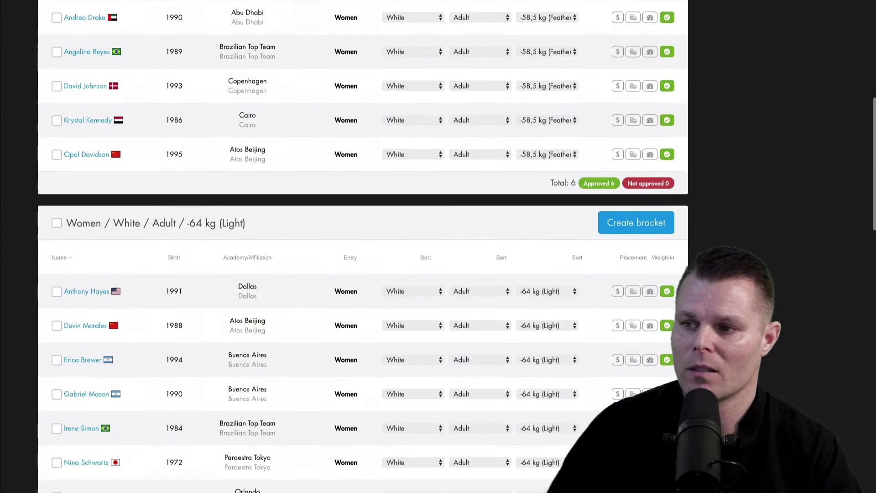
scroll(519, 274, "down", 4)
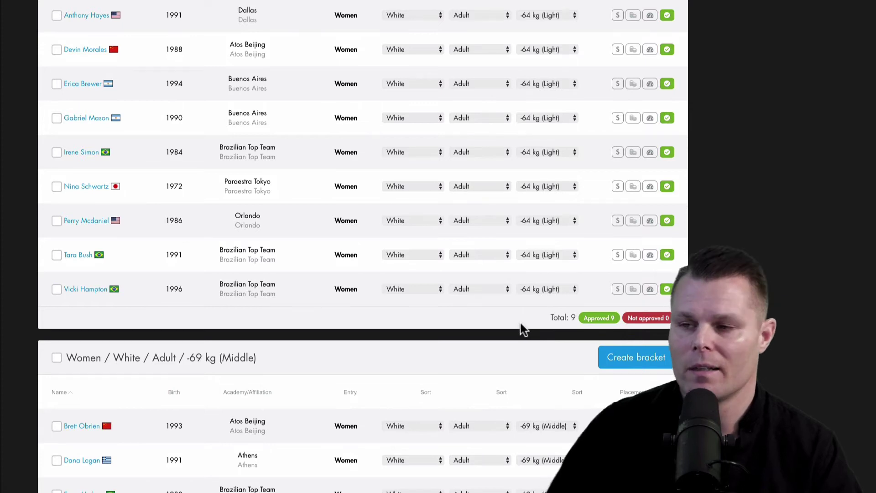
scroll(523, 329, "down", 4)
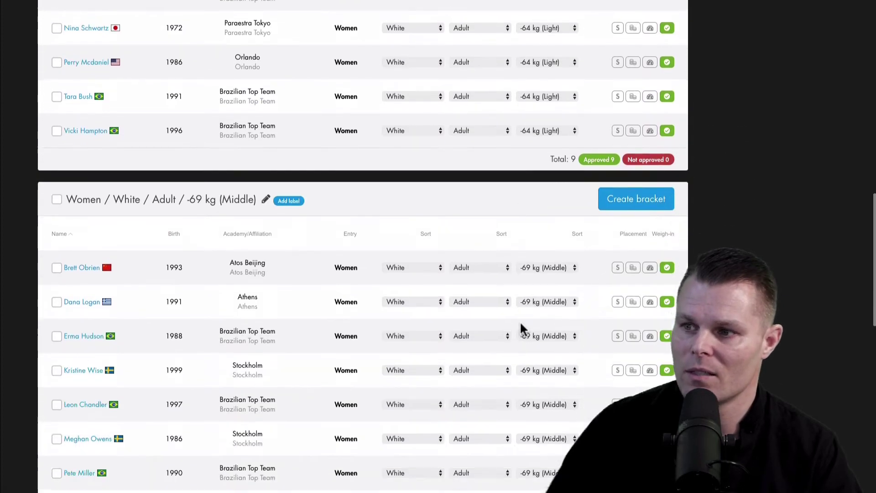
scroll(523, 328, "down", 8)
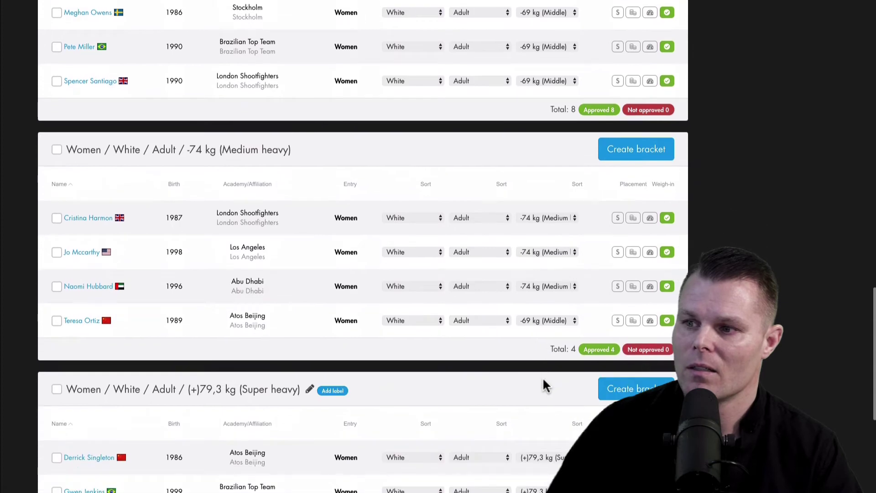
scroll(543, 380, "down", 7)
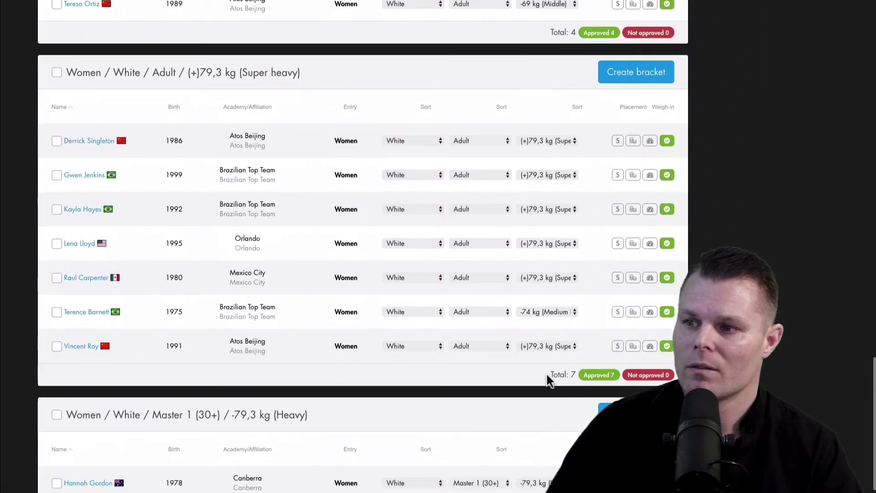
scroll(547, 375, "down", 6)
scroll(547, 376, "up", 8)
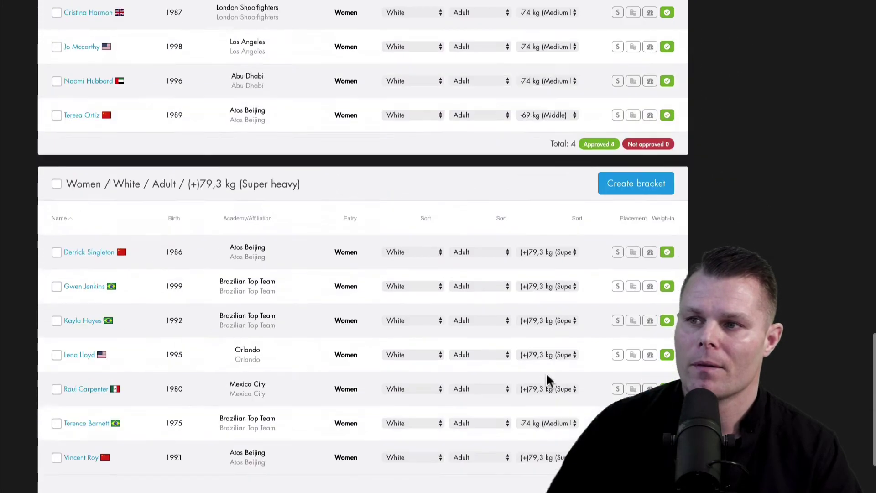
scroll(547, 376, "up", 20)
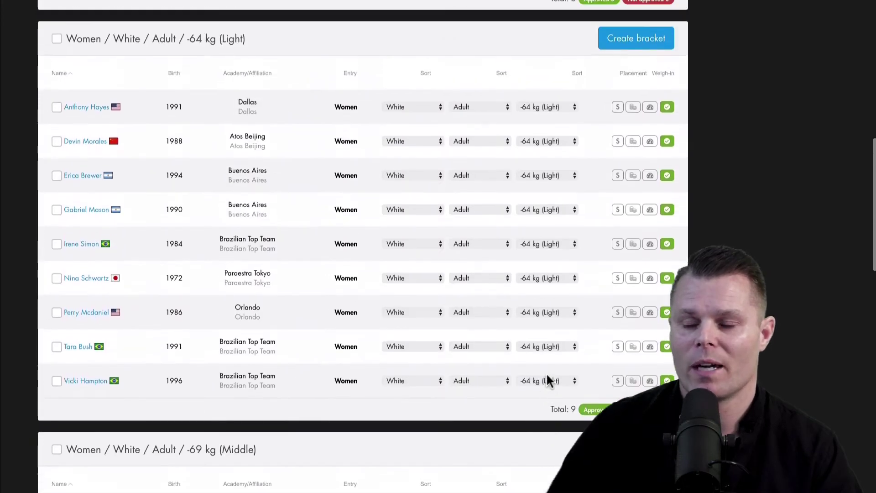
scroll(547, 376, "up", 15)
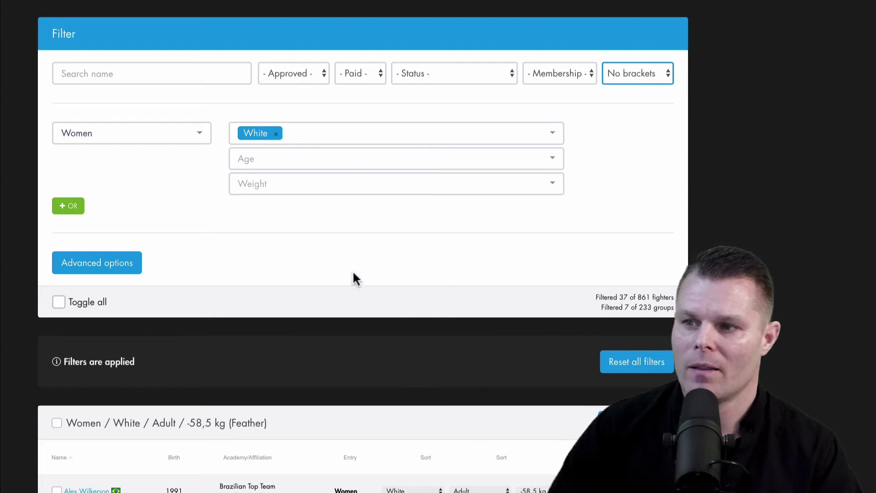
Select all filtered groups and begin bracket creation for them
scroll(329, 276, "down", 1)
left_click(59, 256)
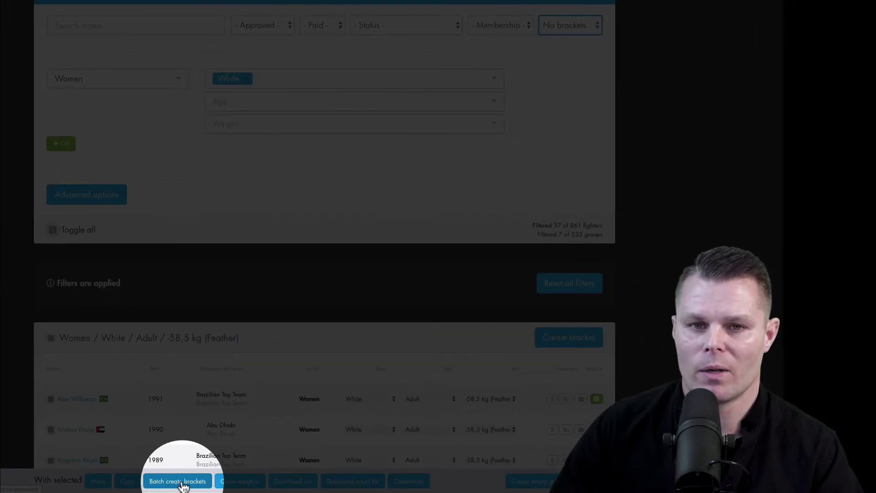
left_click(178, 481)
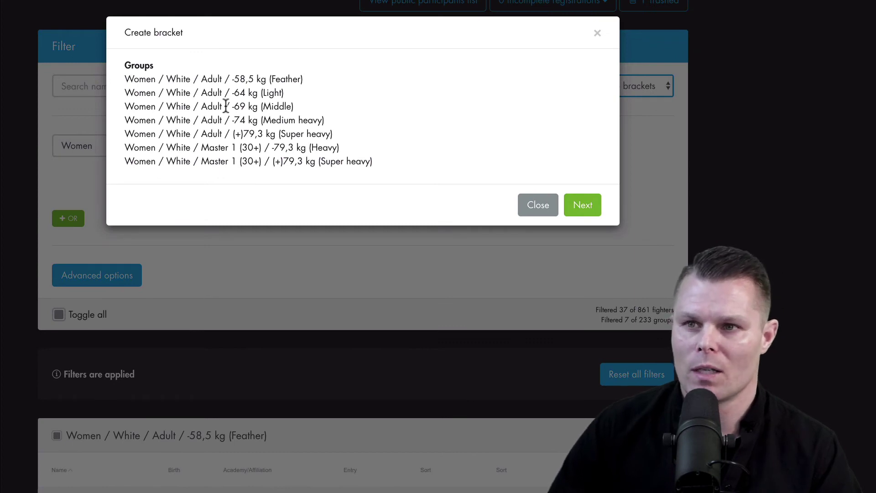
left_click(582, 207)
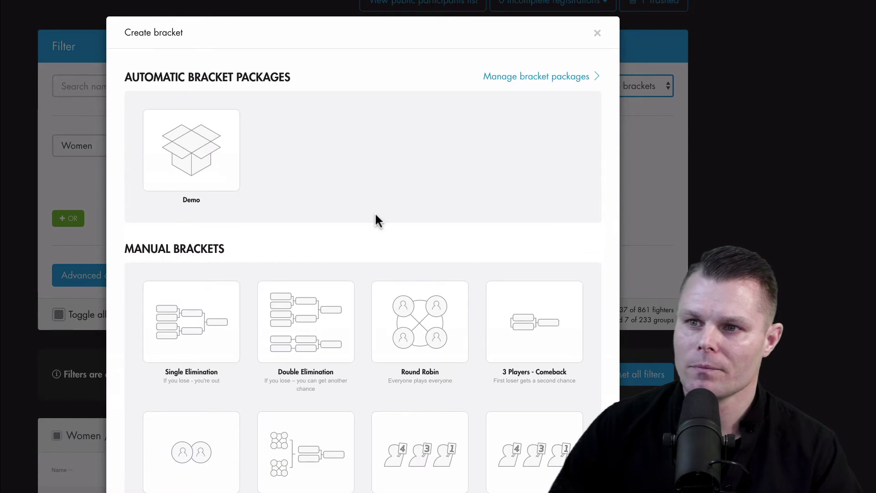
Create brackets with the Demo package, Saturday / Mat A, Affiliation seeding and Judo scoreboard
left_click(204, 169)
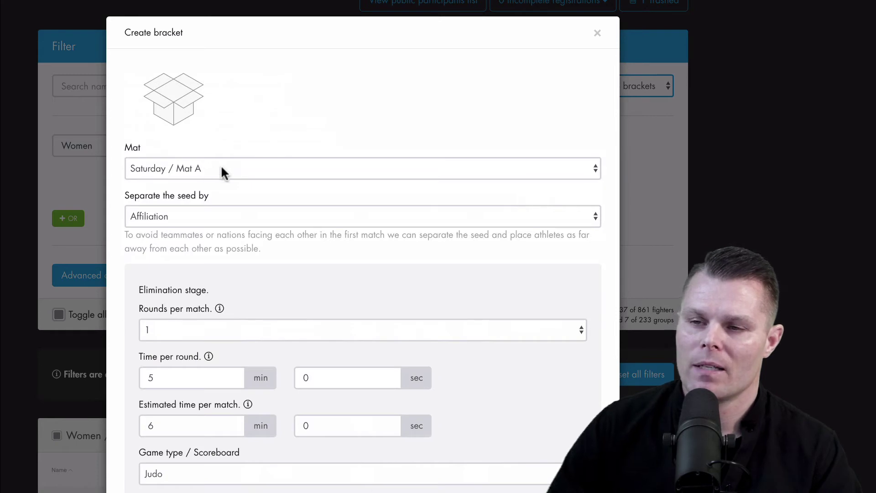
left_click(220, 165)
left_click(221, 131)
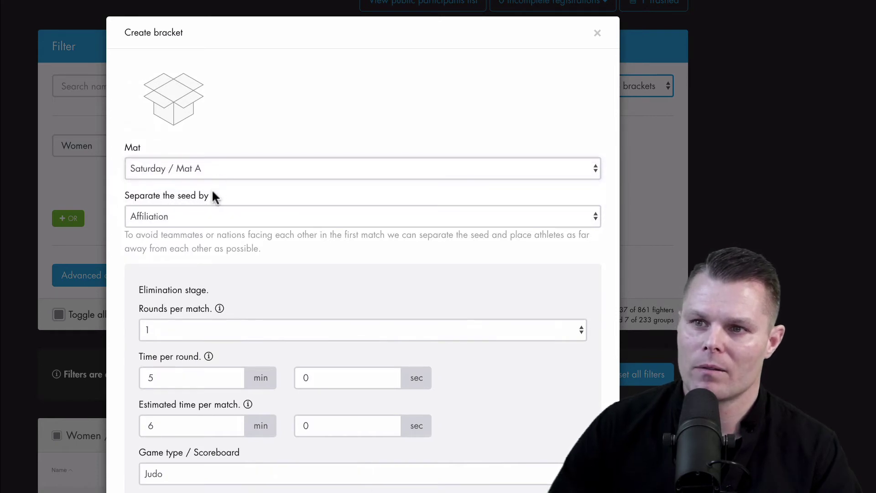
left_click(189, 214)
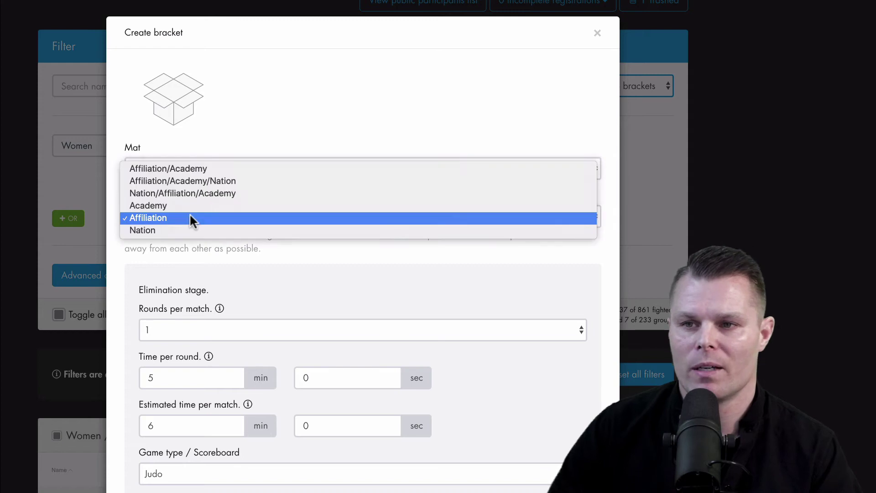
left_click(190, 216)
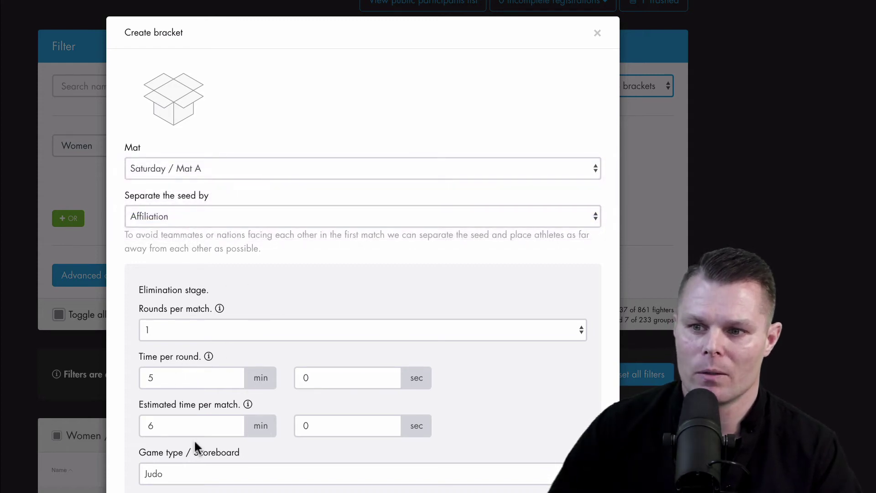
scroll(209, 469, "down", 3)
left_click(191, 357)
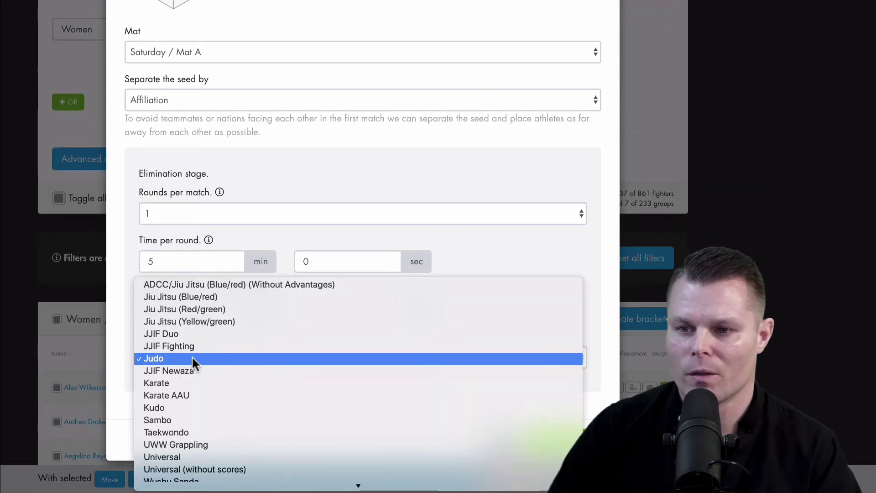
left_click(153, 358)
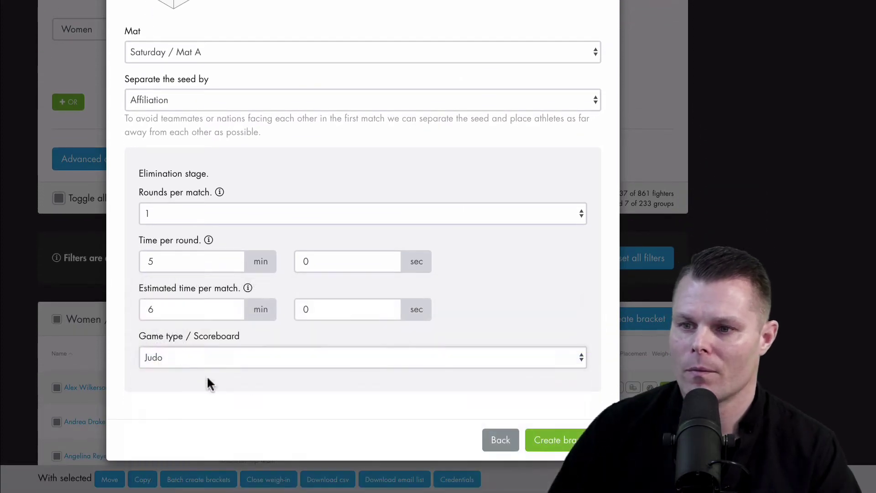
left_click(562, 443)
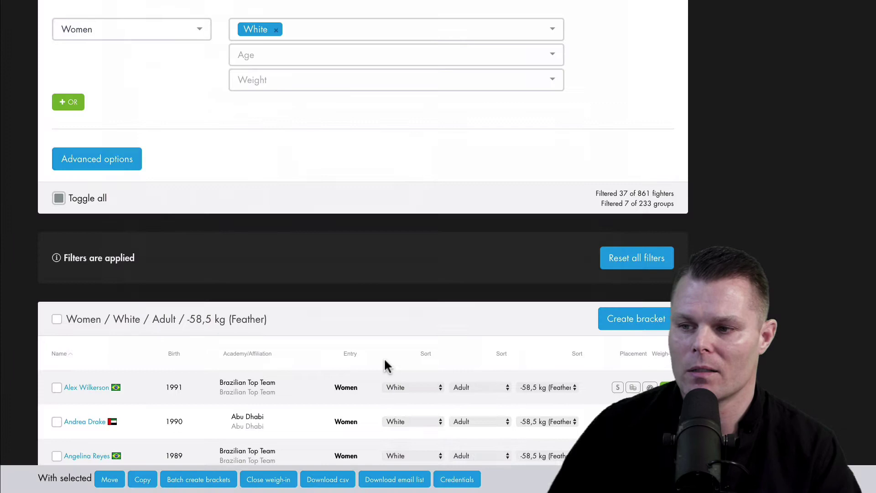
Open Brackets & schedule and scroll to Mat A showing Women / White / Adult / -58,5 kg
scroll(385, 365, "up", 7)
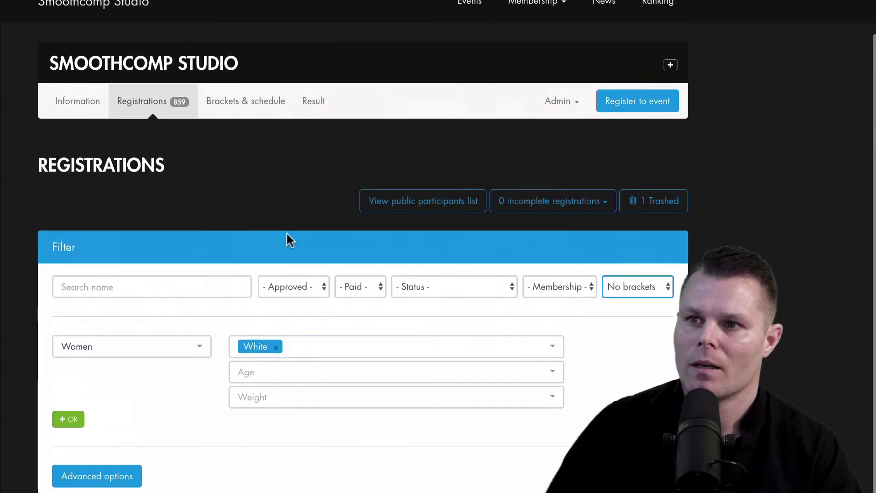
scroll(241, 111, "down", 1)
left_click(237, 41)
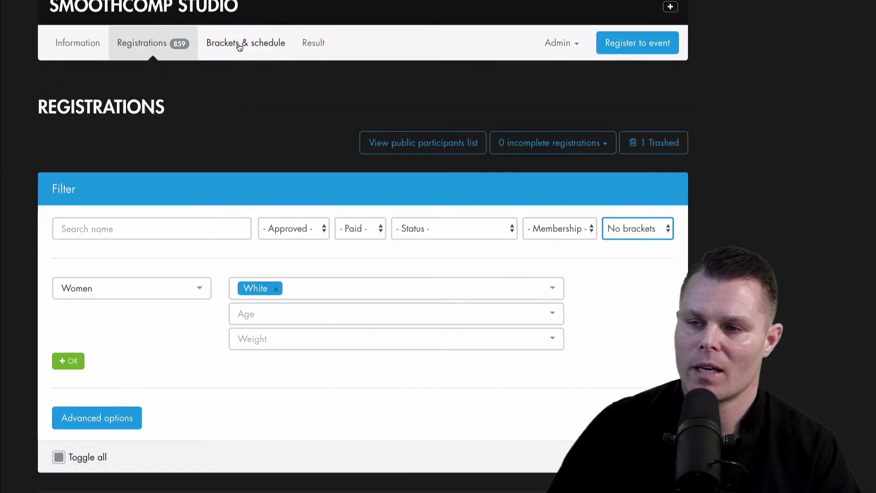
scroll(236, 167, "down", 2)
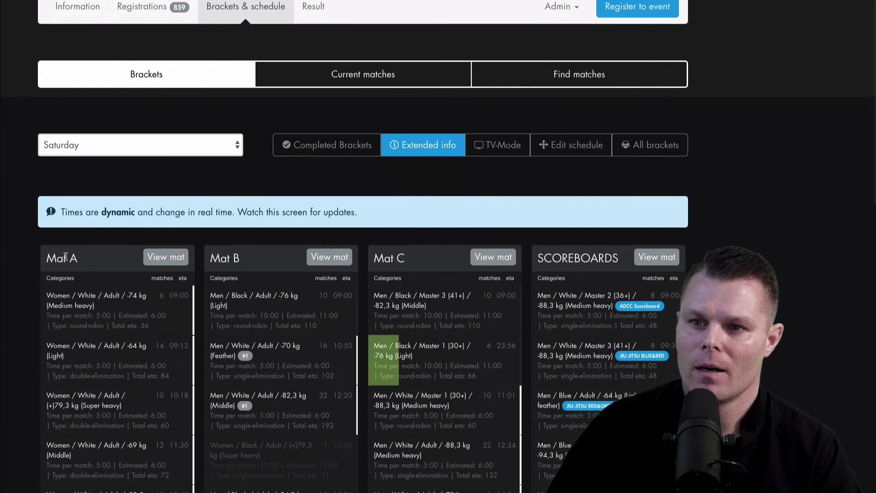
scroll(91, 273, "down", 2)
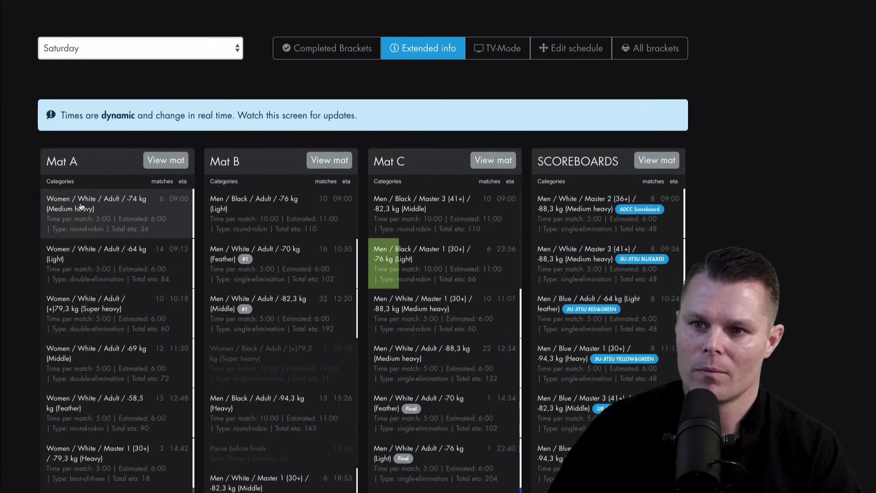
Open the Women / White / Adult / -74 kg bracket's editor
left_click(81, 206)
scroll(290, 336, "down", 3)
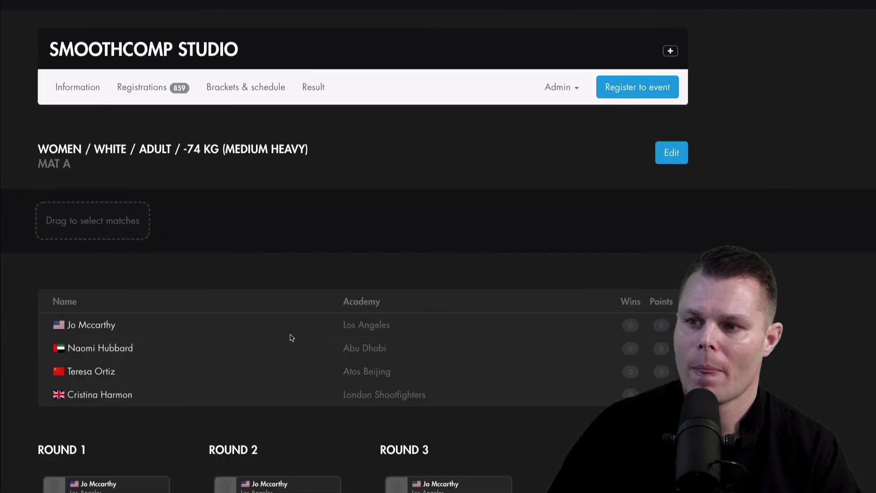
scroll(292, 338, "down", 2)
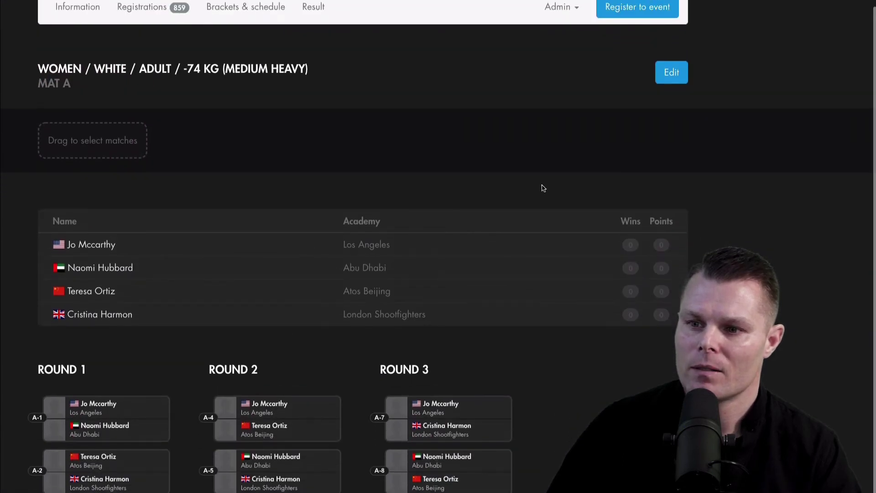
left_click(666, 81)
scroll(373, 221, "down", 1)
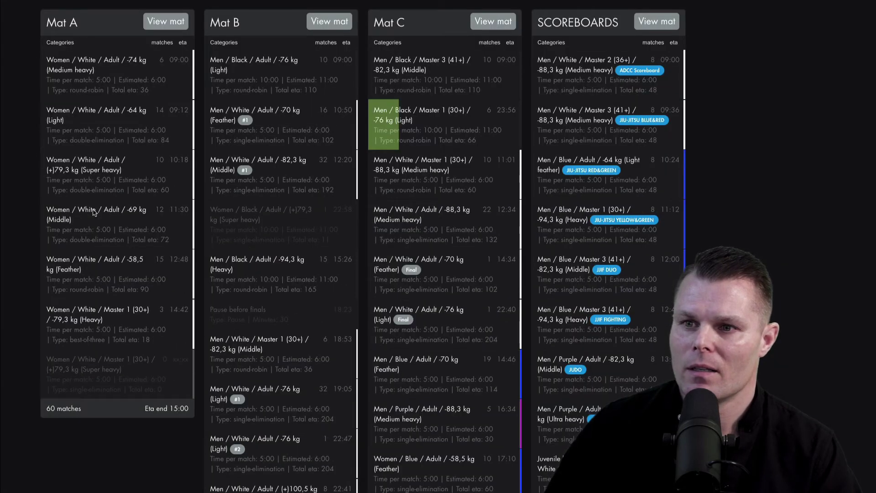
Open the Master 1 (30+) -79,3 kg bracket editor, showing Demo package and best-of-three
left_click(68, 318)
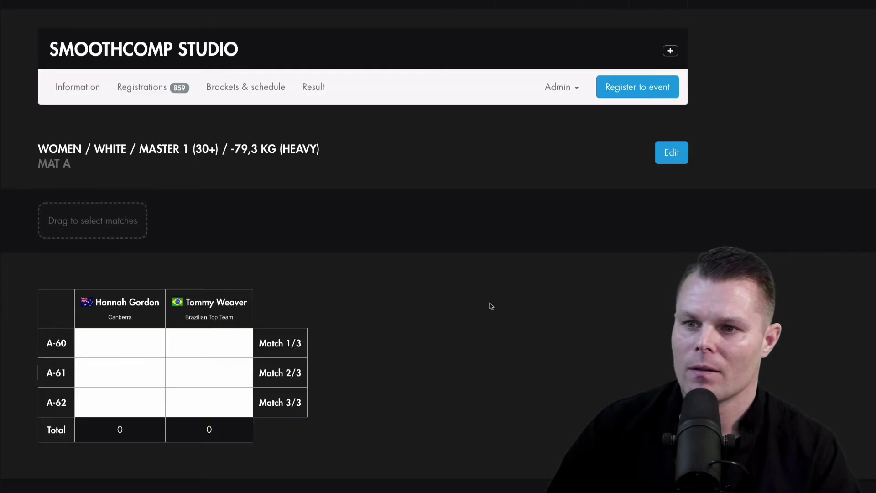
left_click(675, 153)
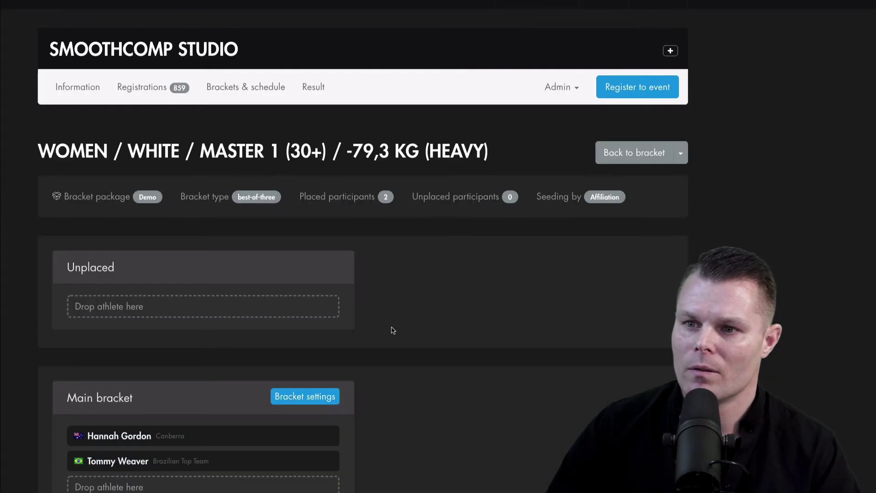
scroll(393, 330, "down", 1)
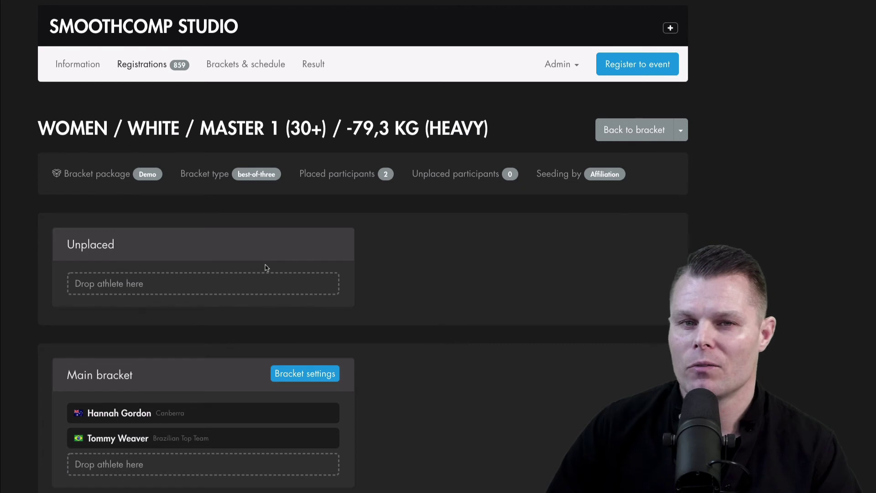
scroll(266, 268, "down", 4)
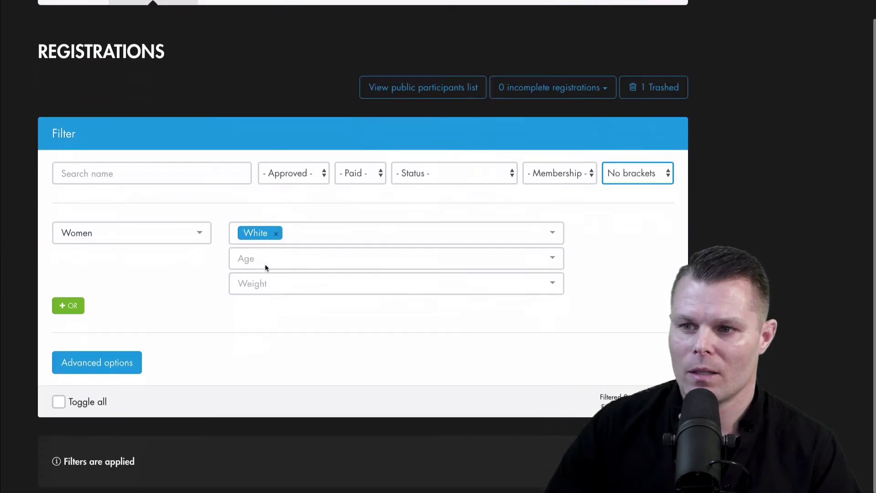
left_click(627, 111)
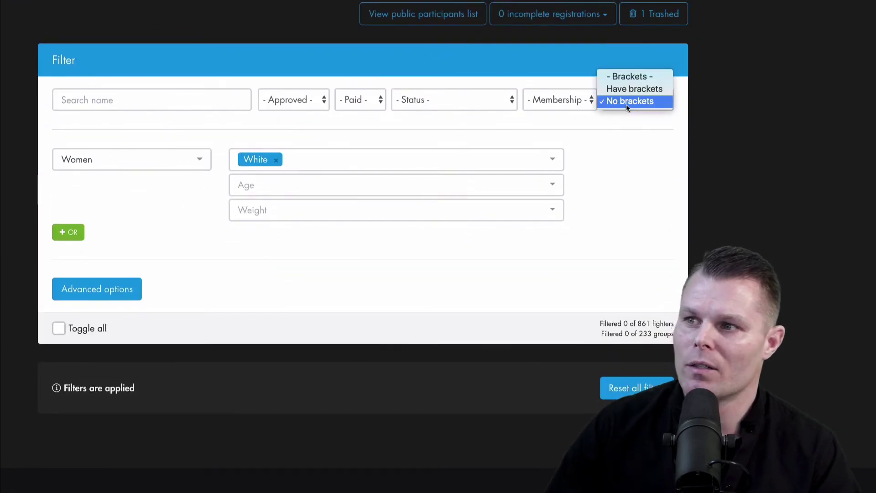
left_click(628, 88)
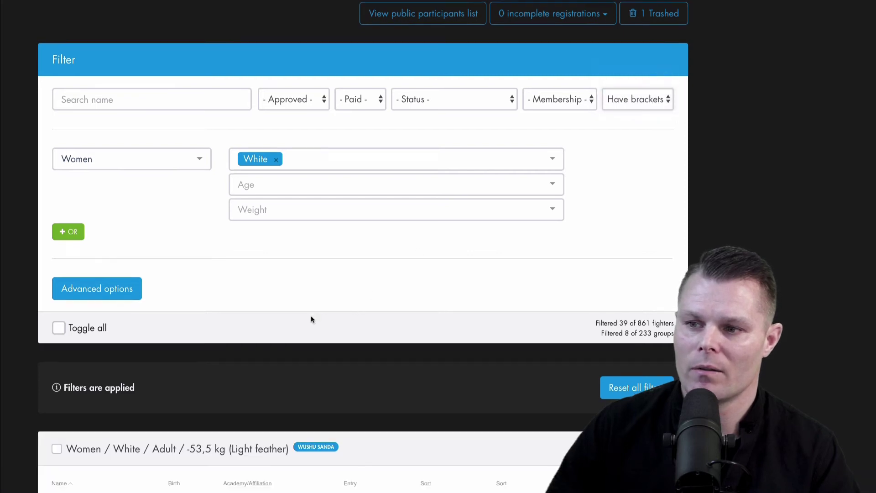
scroll(311, 316, "down", 6)
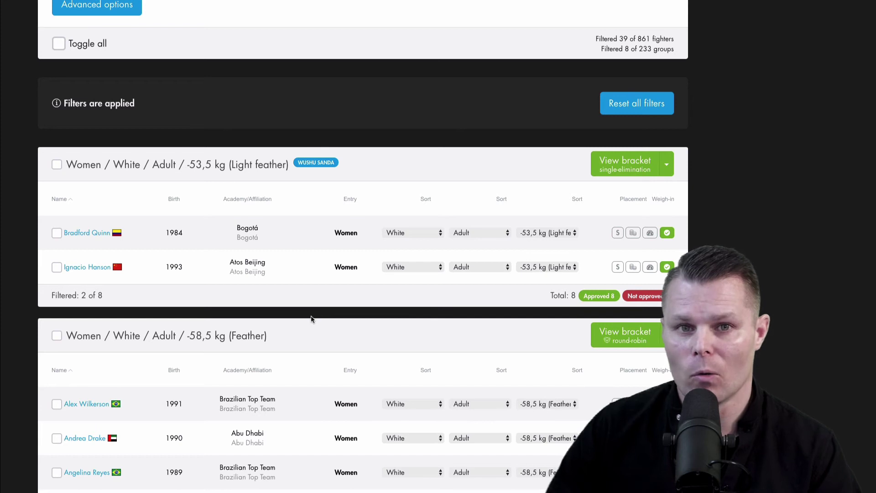
scroll(310, 319, "down", 1)
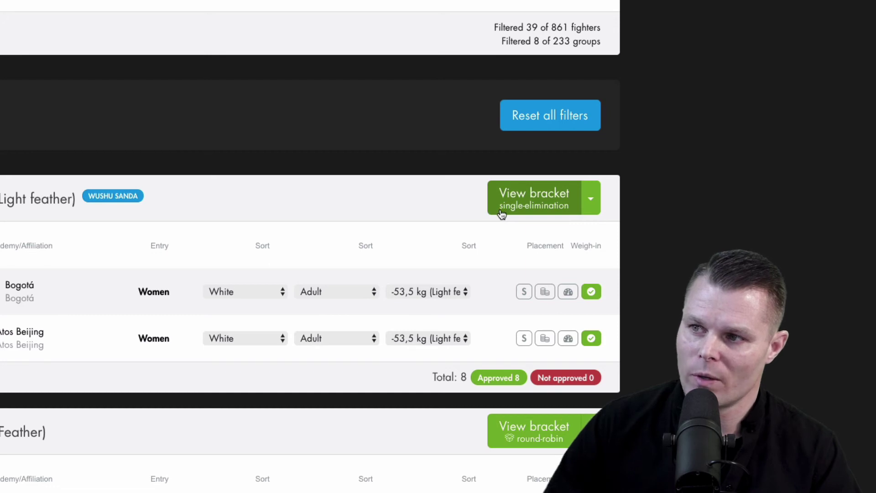
scroll(395, 402, "down", 2)
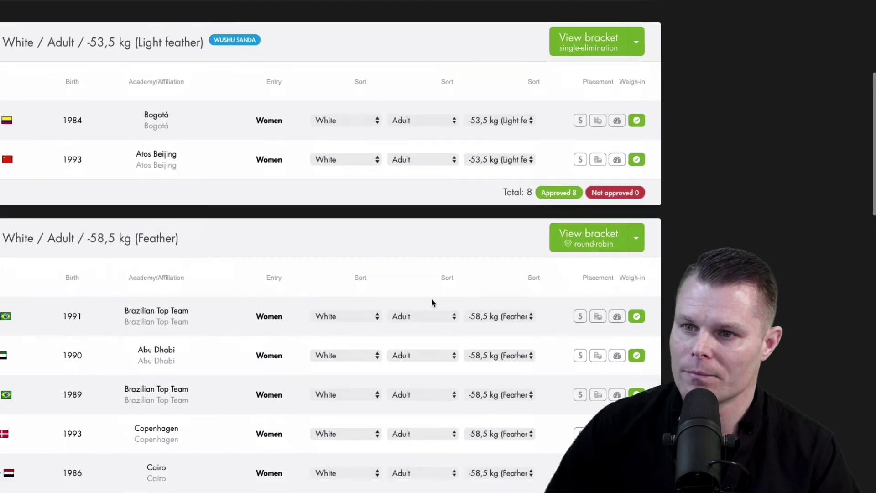
scroll(488, 264, "down", 4)
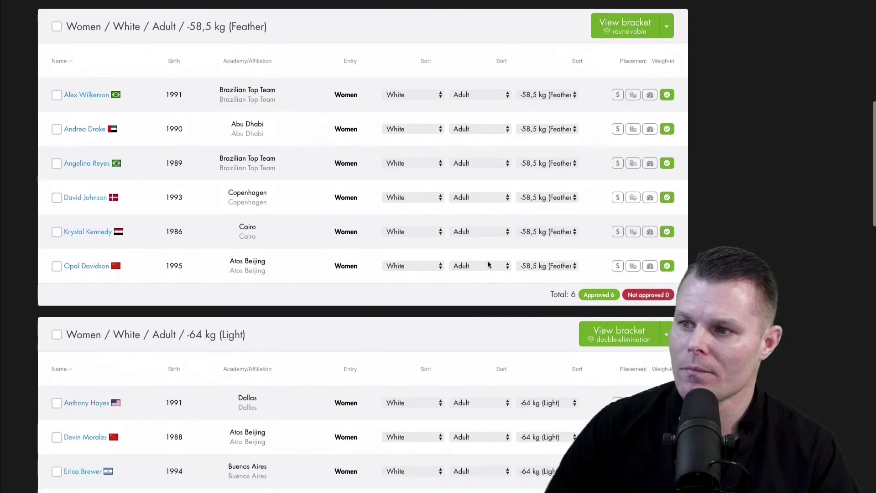
scroll(488, 265, "down", 10)
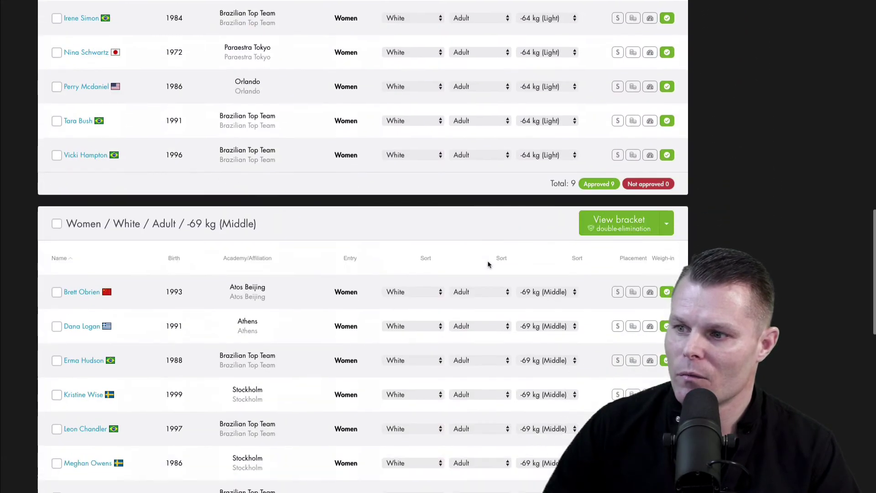
scroll(488, 265, "down", 9)
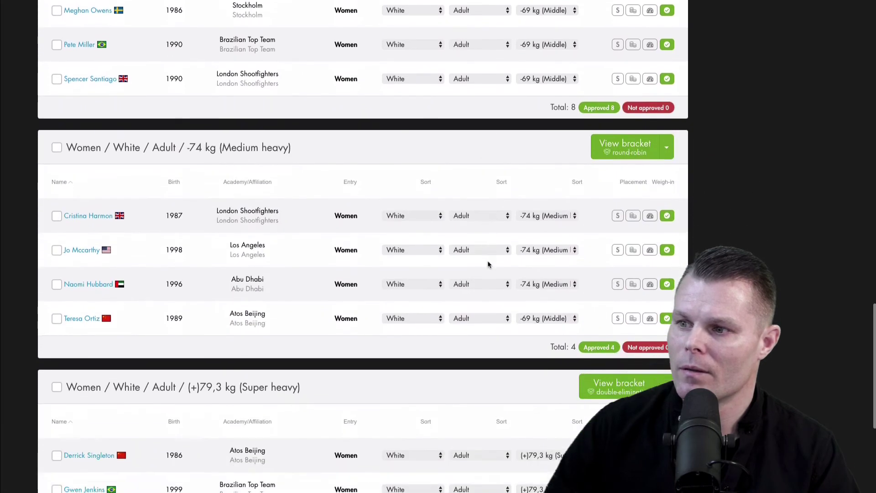
scroll(488, 264, "down", 2)
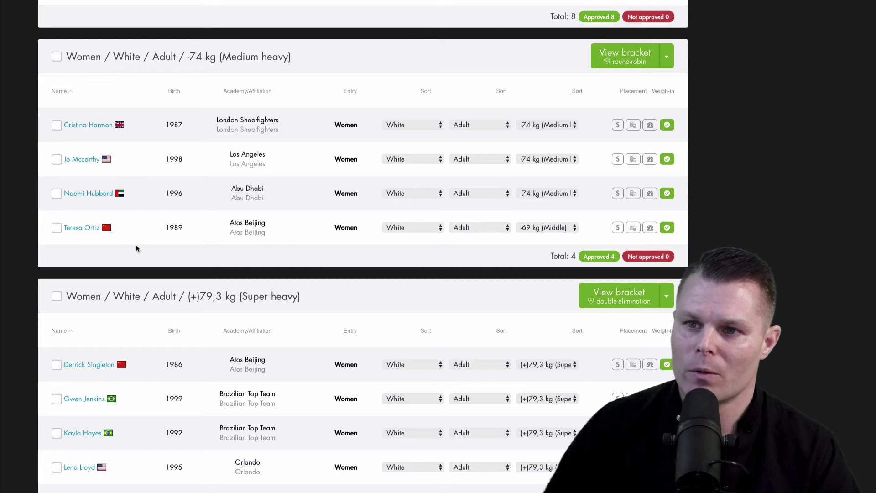
Select the 1989 Atos Beijing athlete and copy the Super heavy division name
left_click(57, 228)
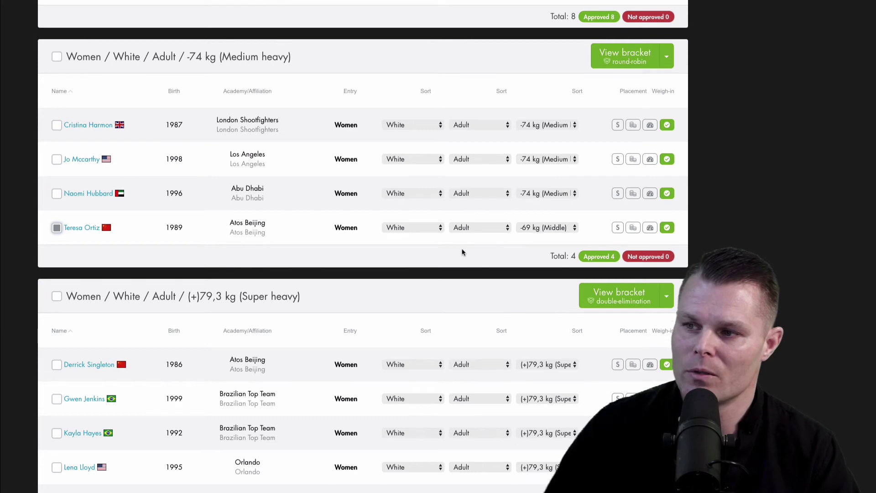
scroll(462, 252, "down", 1)
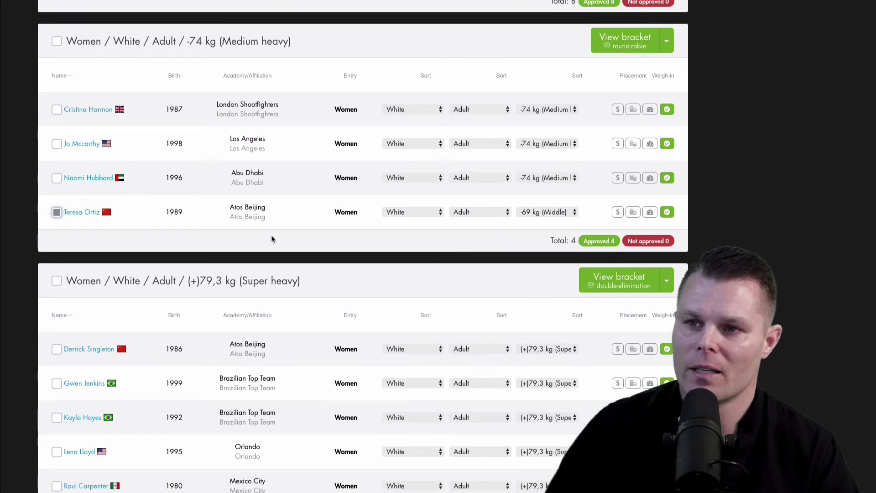
left_click(92, 282)
key("ctrl+c")
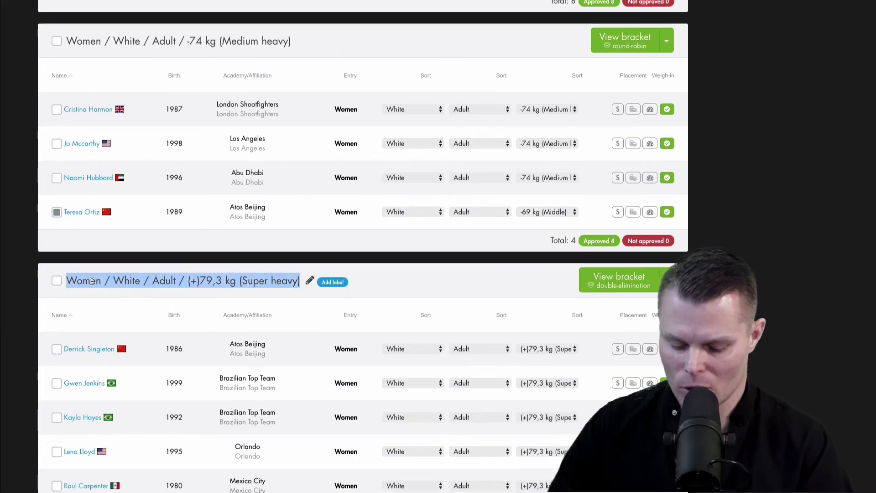
scroll(192, 415, "down", 3)
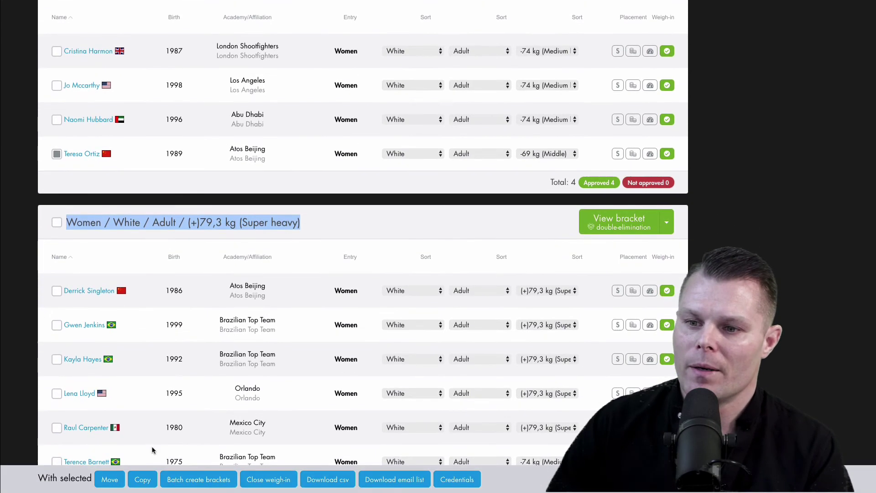
Start moving the athlete and choose Super heavy as the destination division
left_click(111, 479)
left_click(206, 251)
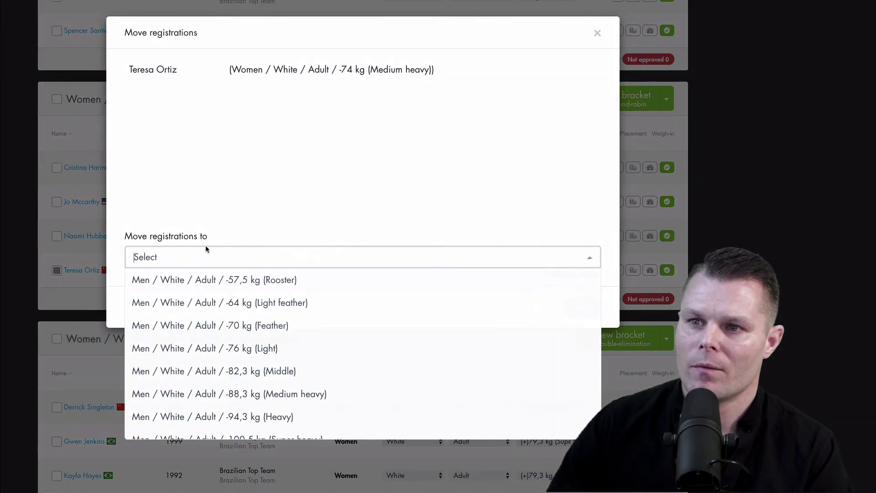
key("ctrl+v")
key("ctrl+a")
key("BackSpace")
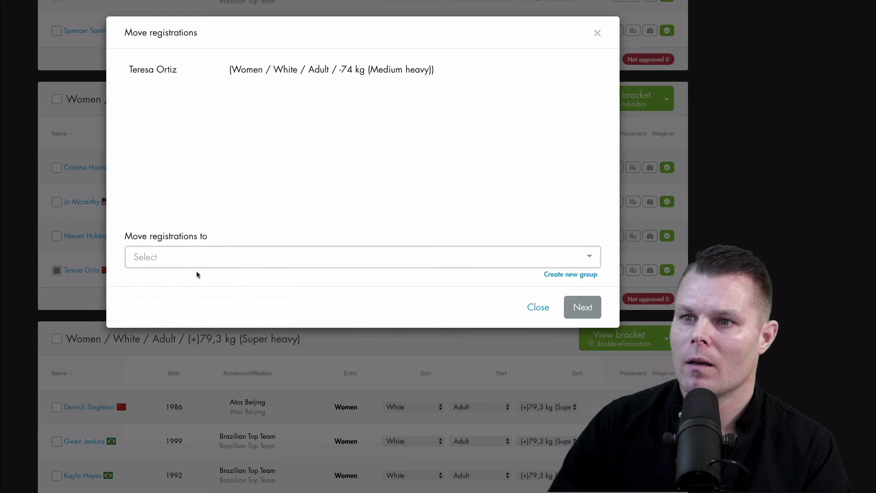
key("ctrl+v")
left_click(192, 279)
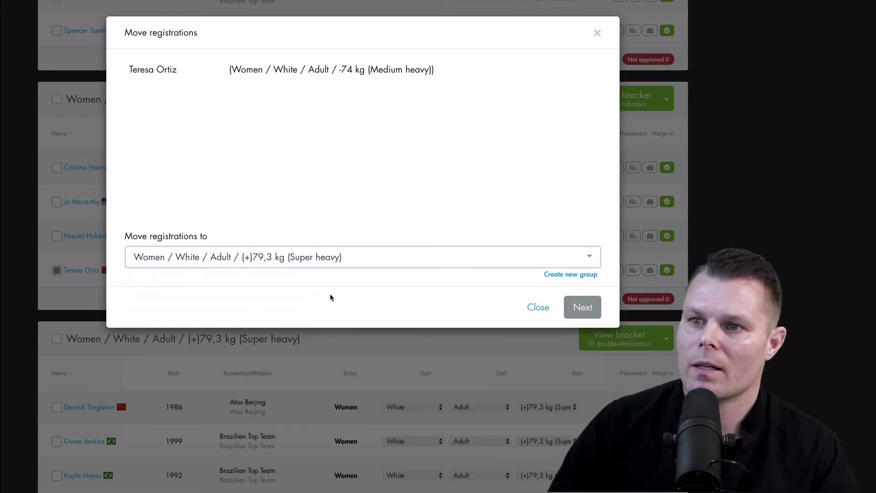
Keep 'Update according to Bracket Package' and confirm the move to Super heavy
left_click(586, 307)
scroll(438, 190, "down", 3)
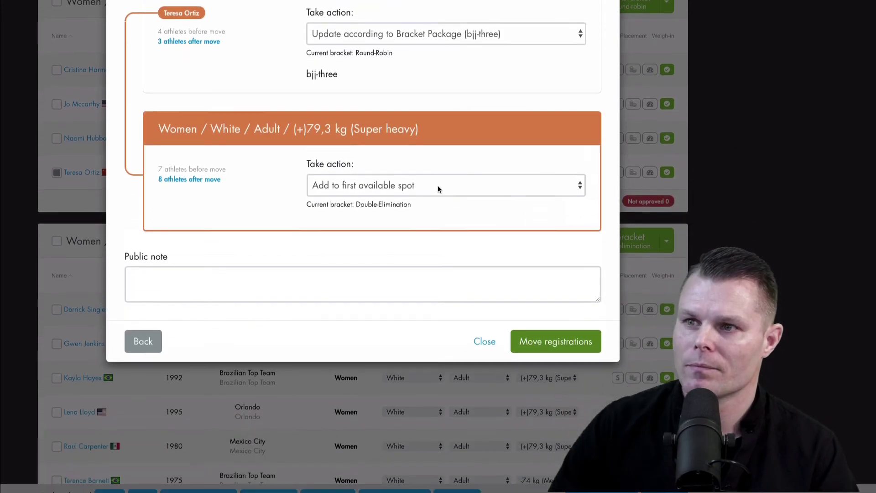
scroll(217, 91, "up", 2)
scroll(217, 91, "up", 1)
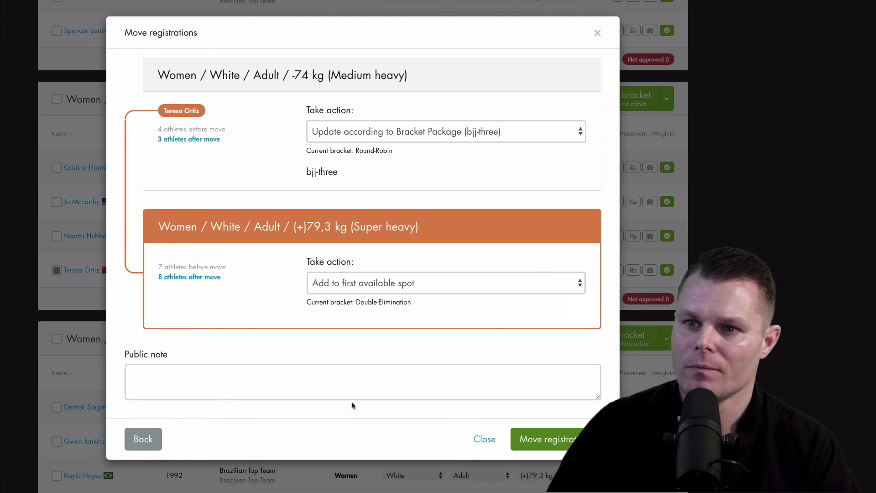
left_click(547, 439)
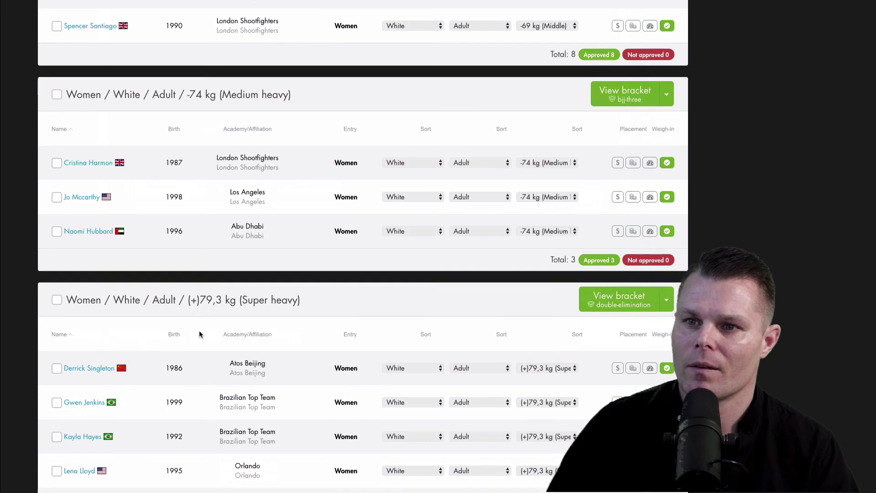
Open the -74 kg Medium heavy bracket editor showing bjj-three with 3 placed athletes
scroll(199, 334, "down", 4)
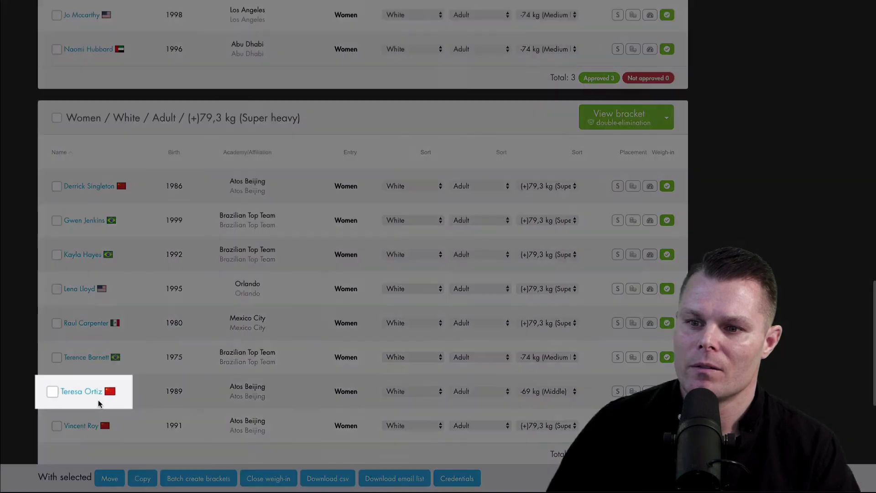
scroll(221, 197, "up", 3)
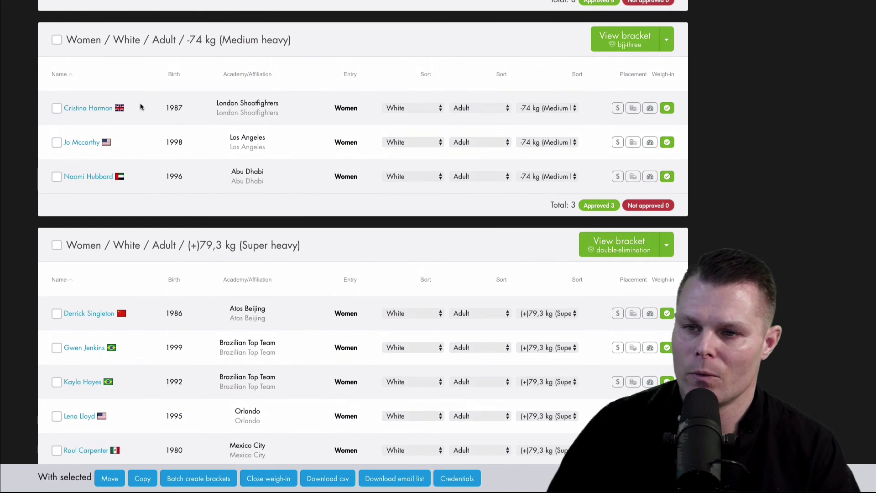
left_click(625, 39)
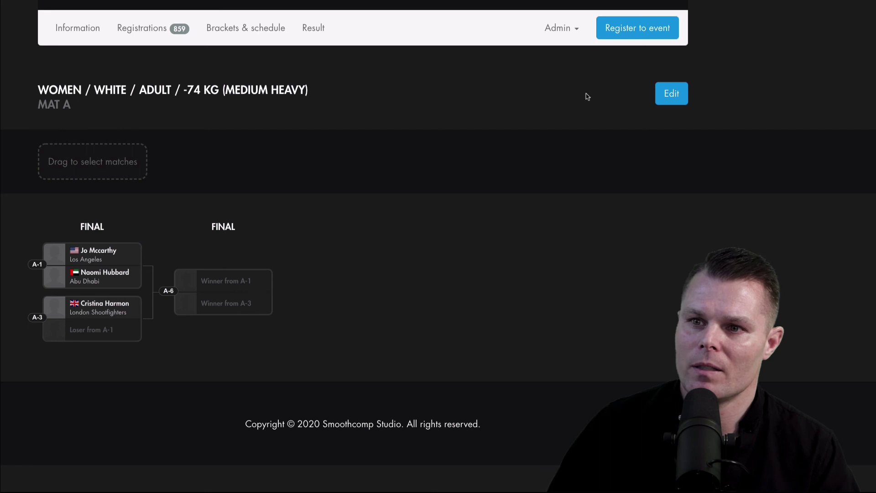
left_click(674, 99)
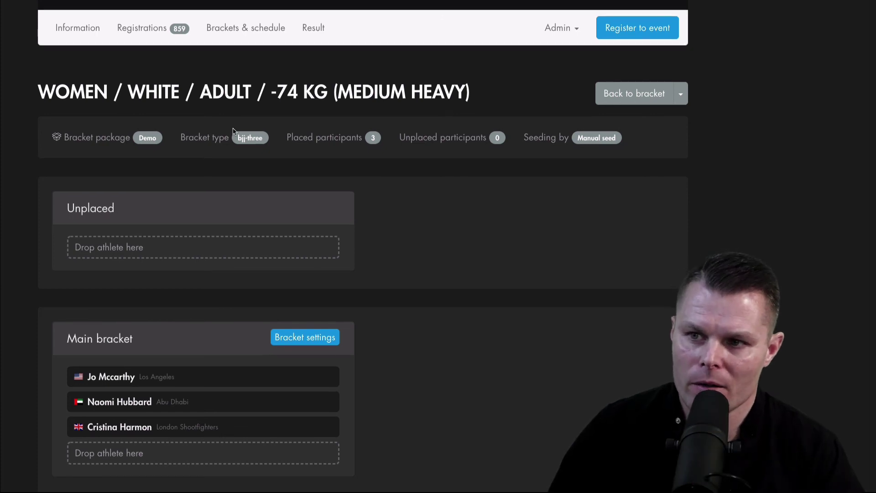
Move the Los Angeles athlete from the -74 kg main bracket to Unplaced
scroll(233, 131, "down", 1)
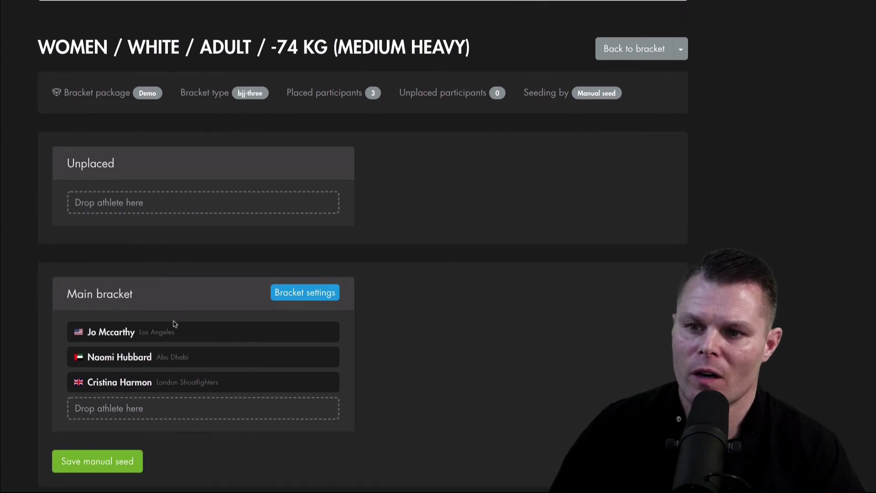
mouse_move(171, 332)
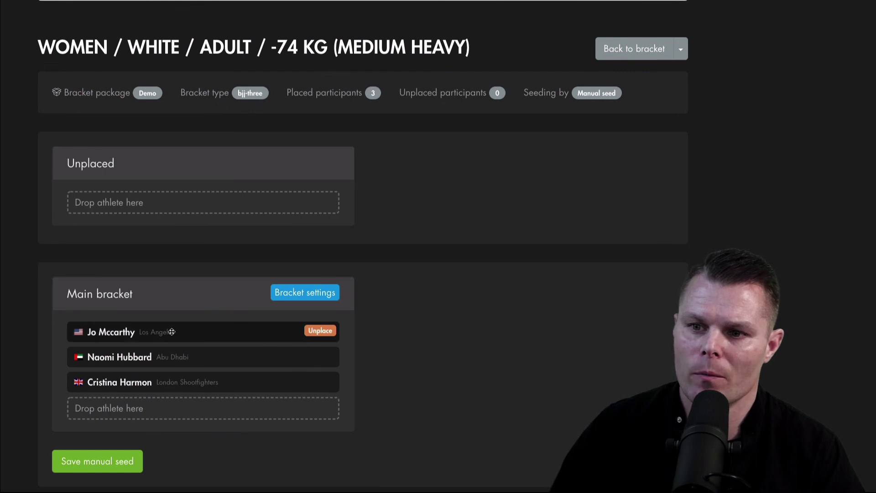
left_click_drag(171, 332, 174, 206)
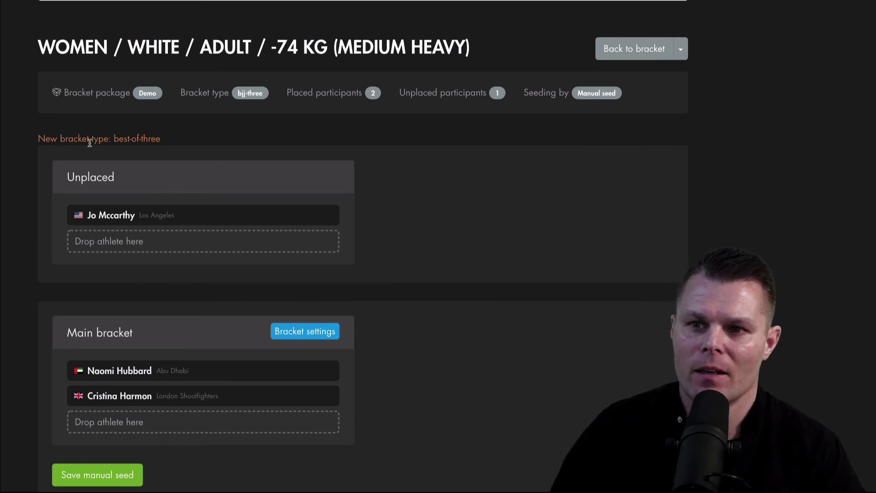
Save the manual seed as best-of-three, then return the Los Angeles athlete to the main bracket
scroll(180, 182, "down", 1)
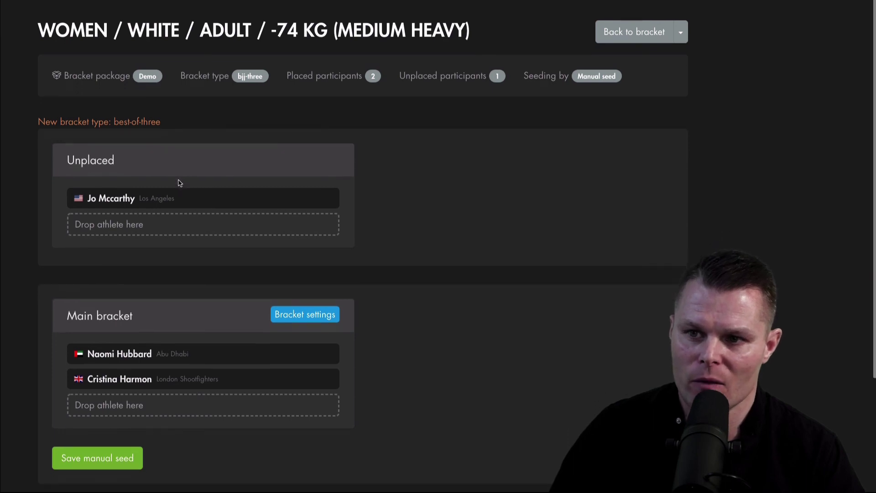
left_click(106, 468)
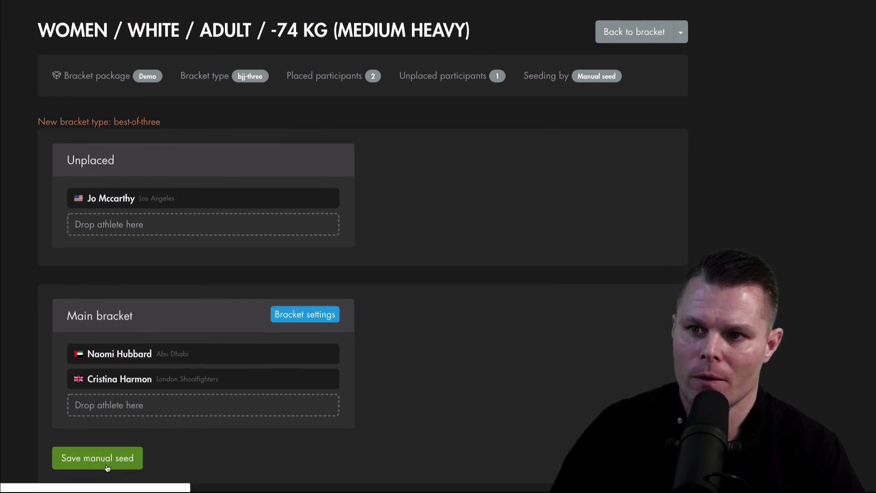
scroll(107, 469, "down", 6)
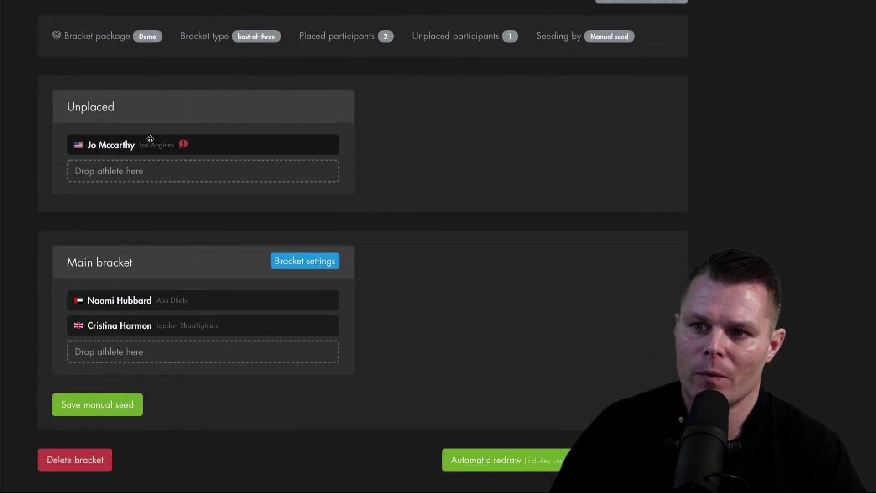
left_click_drag(150, 139, 185, 353)
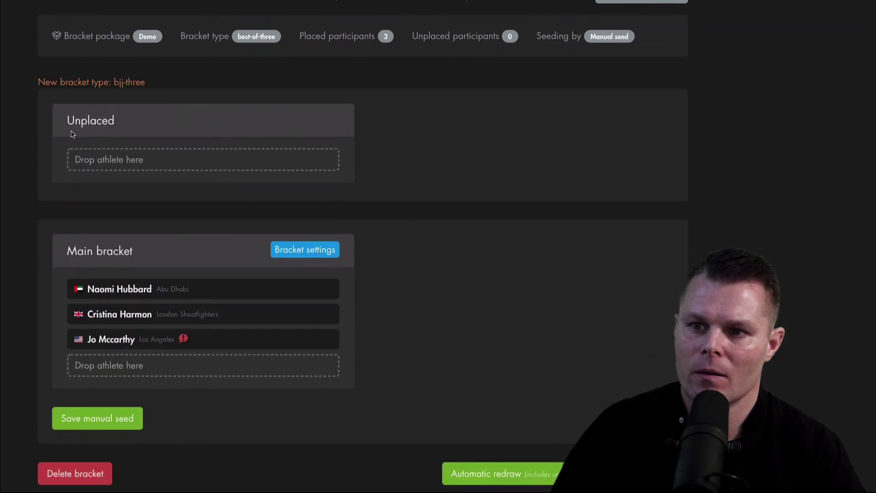